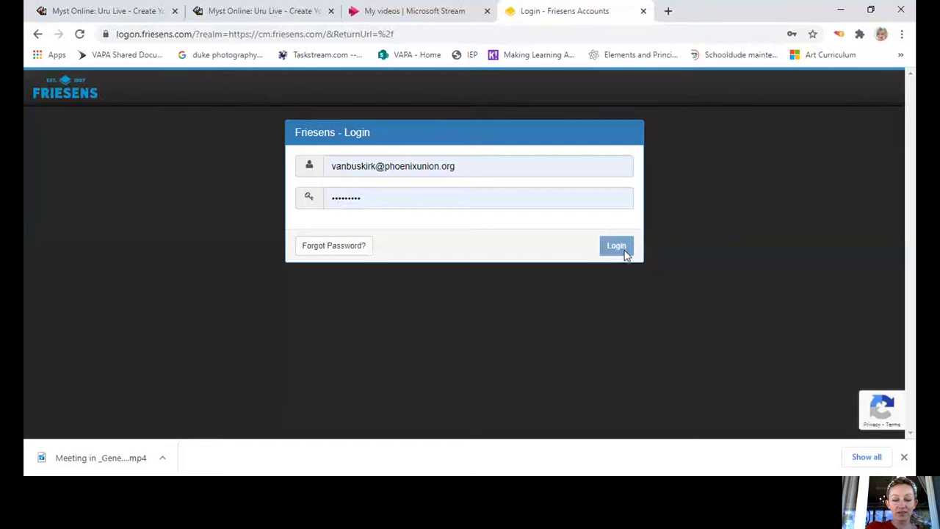
Submit the login details to sign in to the 2021 Yearbook ConnectMe account
{"action": "left_click", "coordinate": [625, 252]}
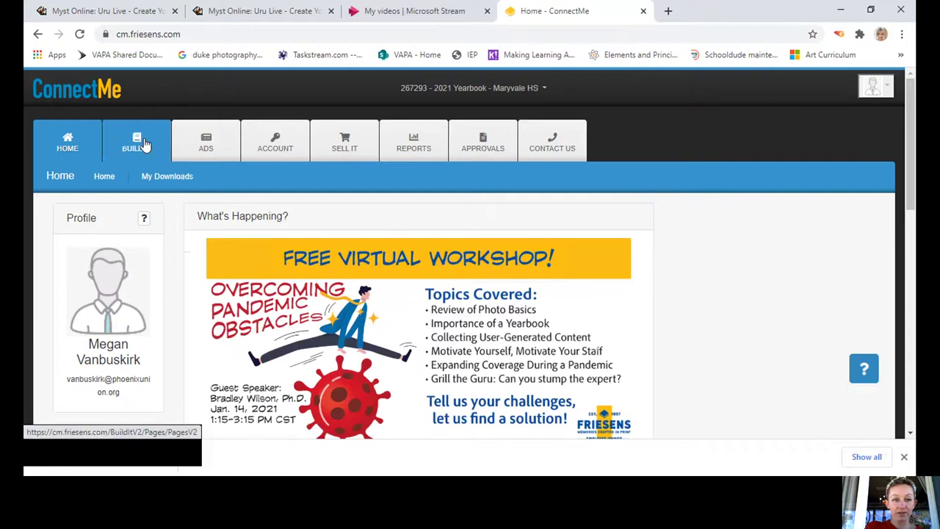
Open the Build It pages overview and scroll through the spread thumbnails to pages 24–25 Portraits
{"action": "left_click", "coordinate": [145, 144]}
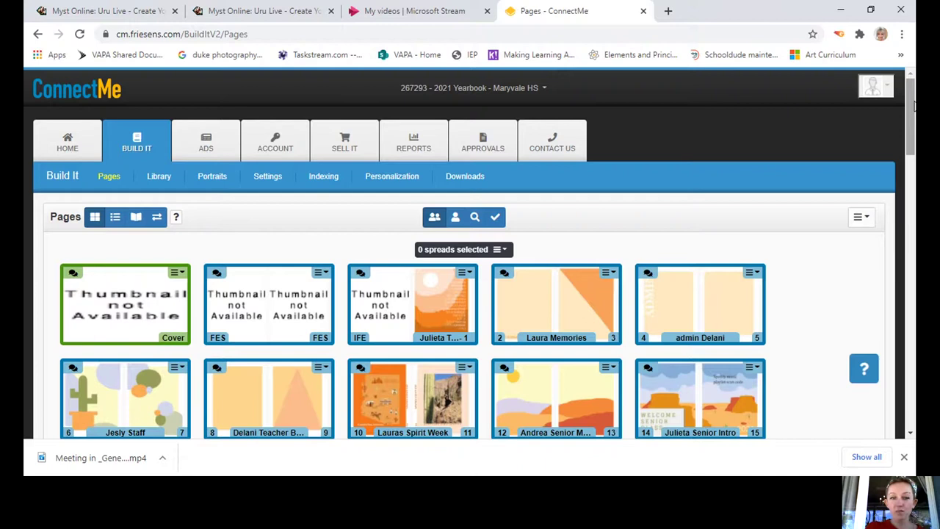
{"action": "left_click", "coordinate": [911, 103]}
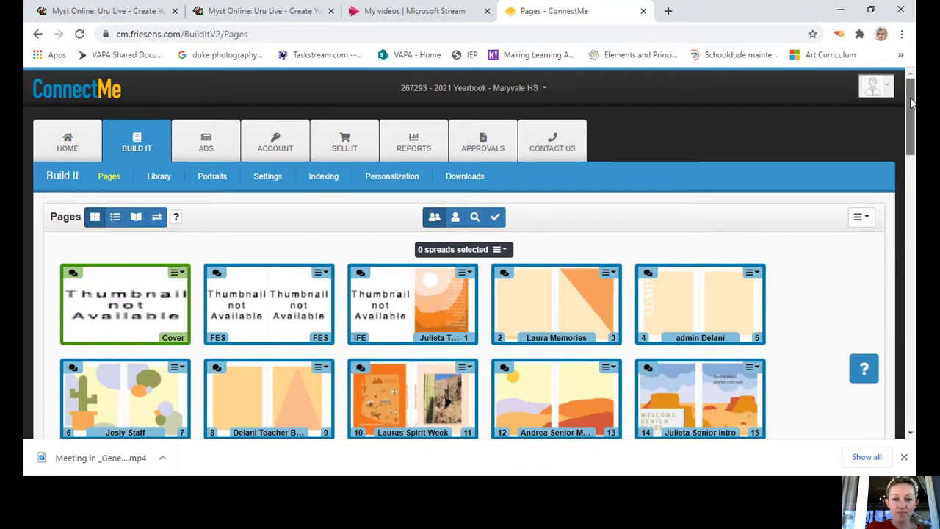
{"action": "left_click_drag", "start_coordinate": [911, 103], "coordinate": [911, 123]}
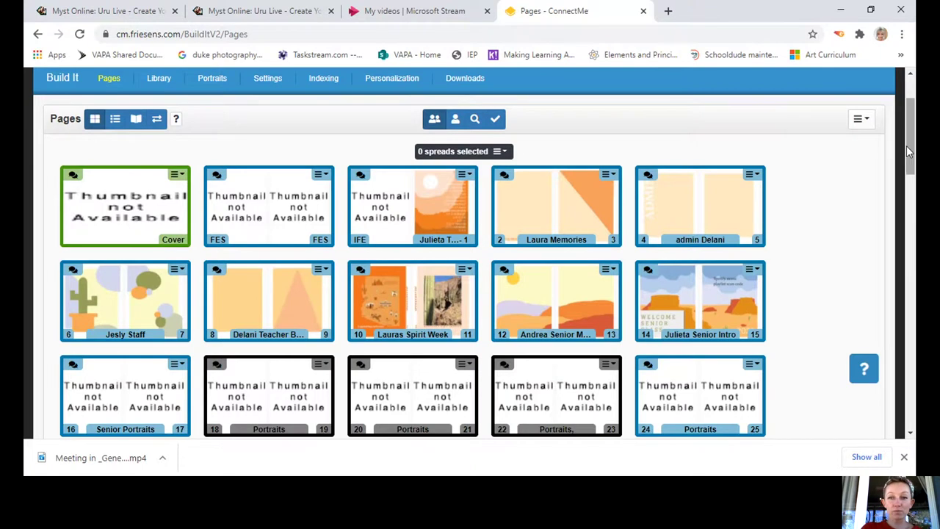
{"action": "left_click_drag", "start_coordinate": [909, 151], "coordinate": [909, 162]}
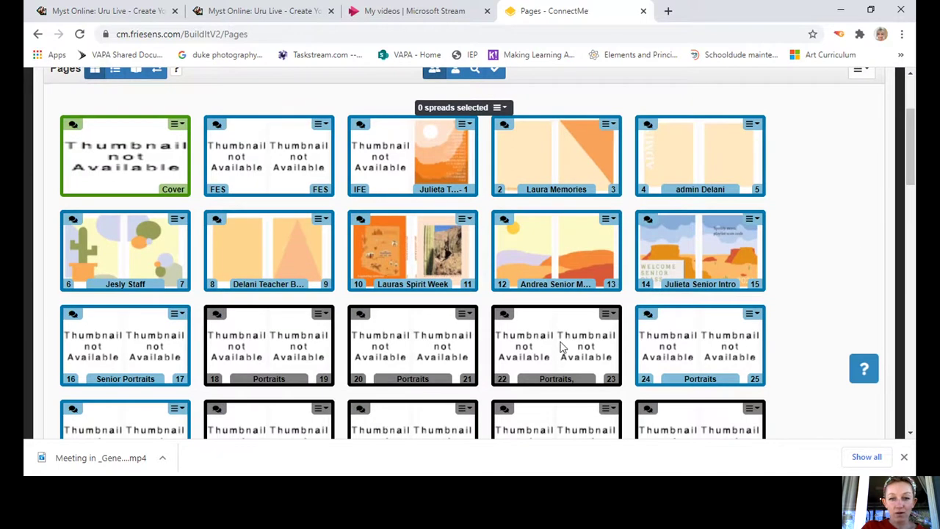
{"action": "left_click_drag", "start_coordinate": [915, 185], "coordinate": [914, 196]}
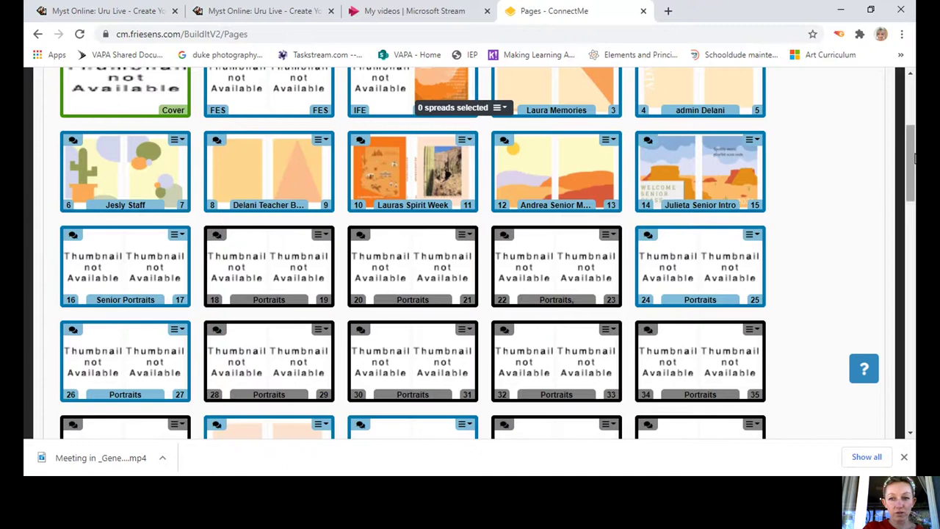
{"action": "left_click_drag", "start_coordinate": [910, 162], "coordinate": [909, 231]}
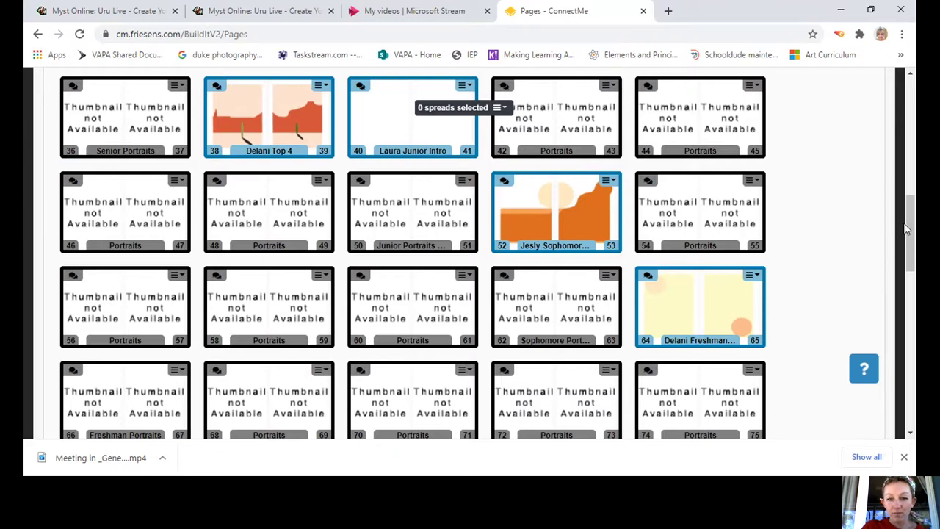
{"action": "left_click_drag", "start_coordinate": [907, 230], "coordinate": [906, 301]}
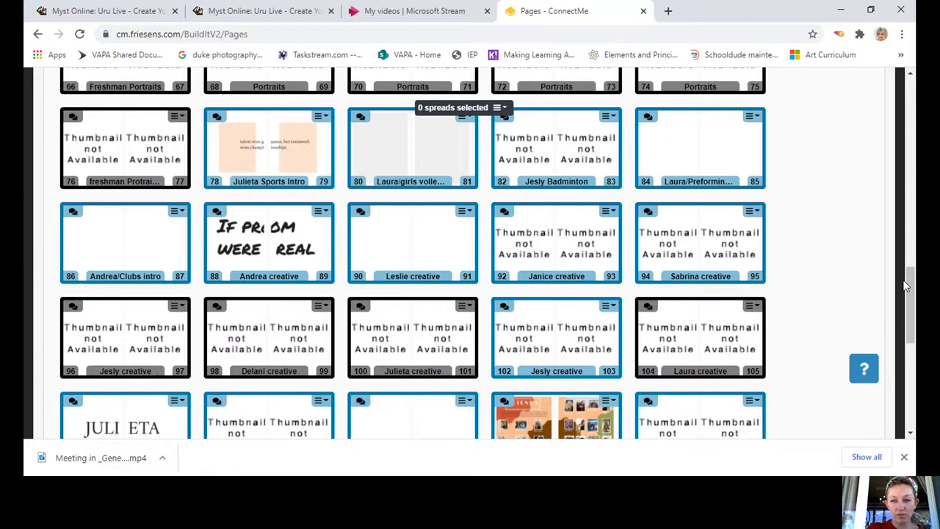
Scroll down the pages grid and back up to find the Clubs spread 86–87
{"action": "left_click_drag", "start_coordinate": [908, 291], "coordinate": [906, 364]}
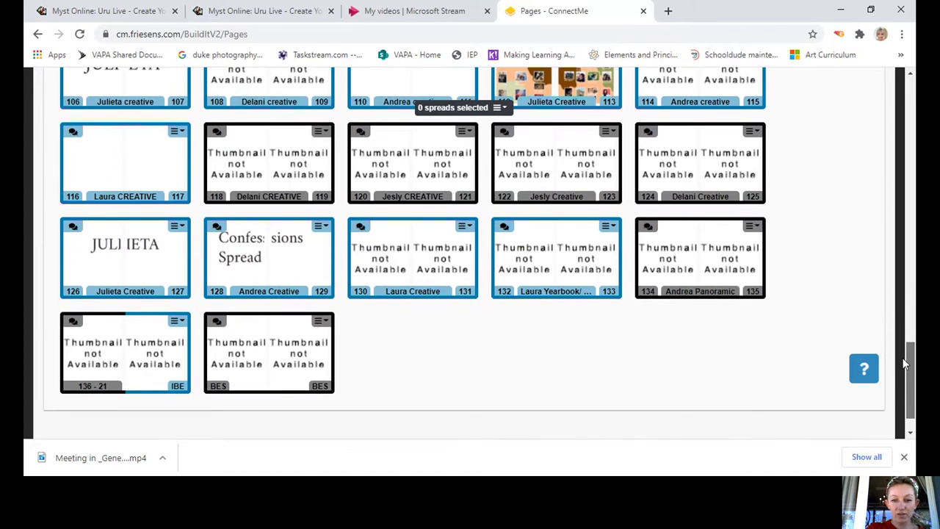
{"action": "left_click_drag", "start_coordinate": [905, 365], "coordinate": [903, 263]}
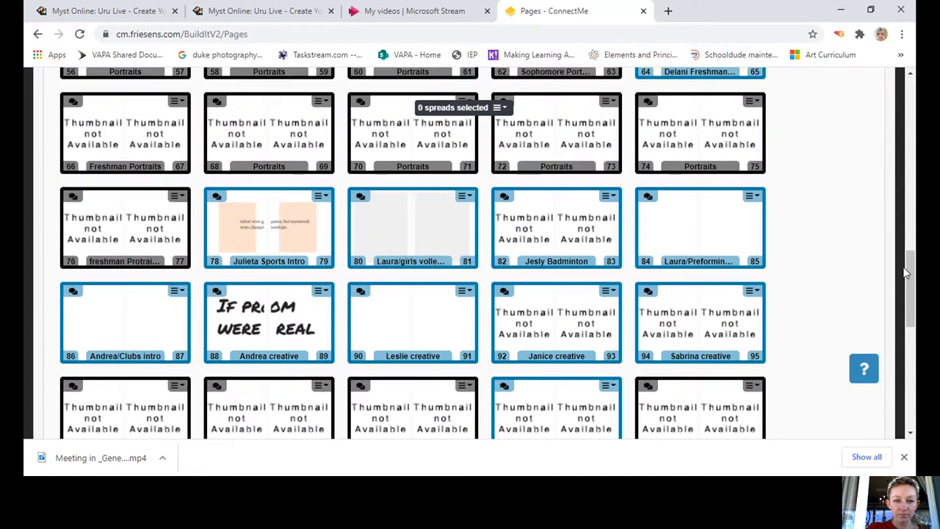
Open the blank spread 86–87 in the DesignIt editor from its thumbnail
{"action": "right_click", "coordinate": [121, 345]}
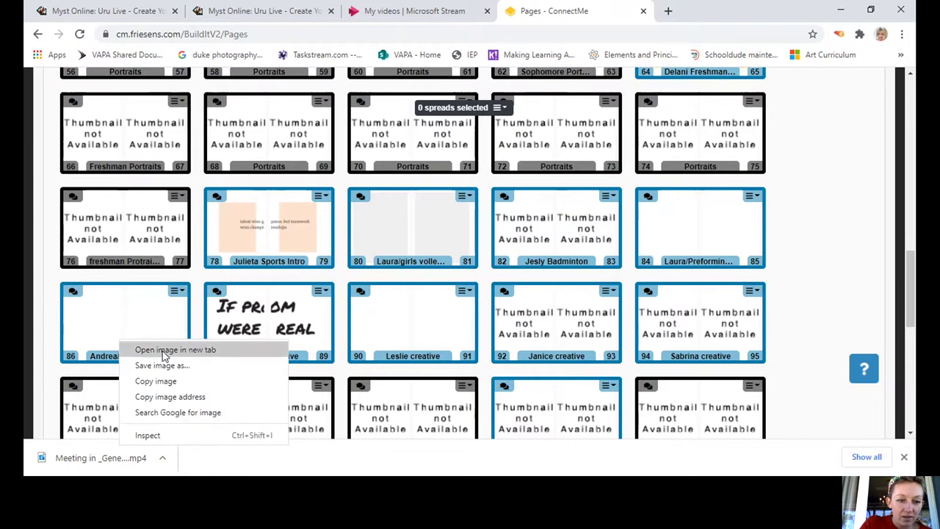
{"action": "left_click", "coordinate": [125, 335]}
{"action": "double_click", "coordinate": [122, 335]}
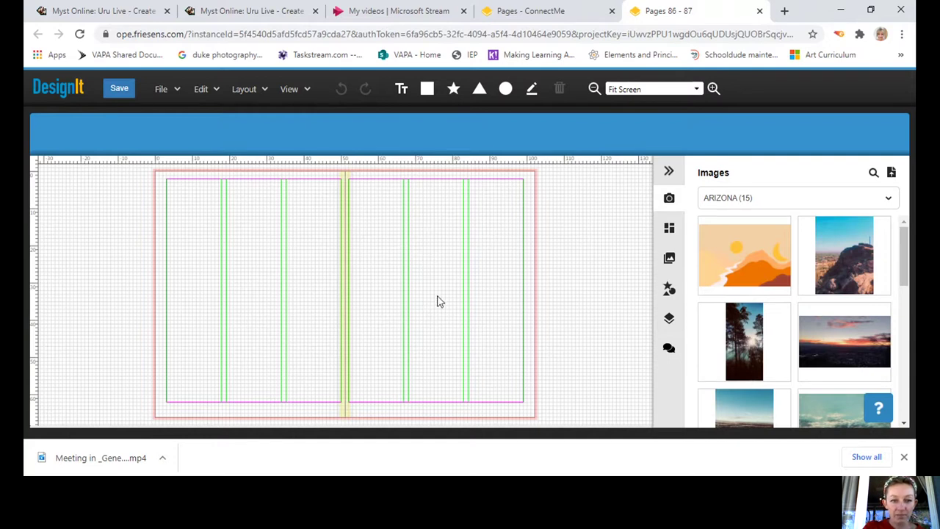
{"action": "left_click", "coordinate": [307, 93]}
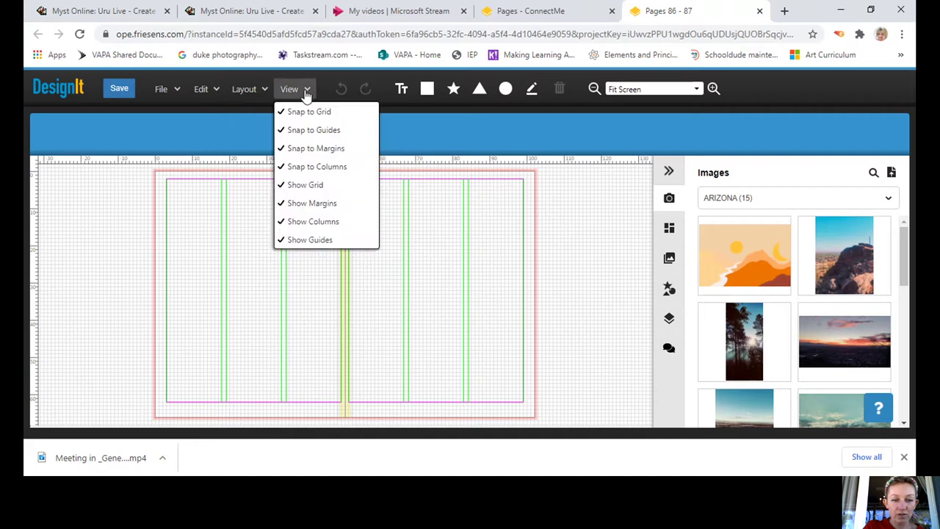
{"action": "left_click", "coordinate": [326, 226]}
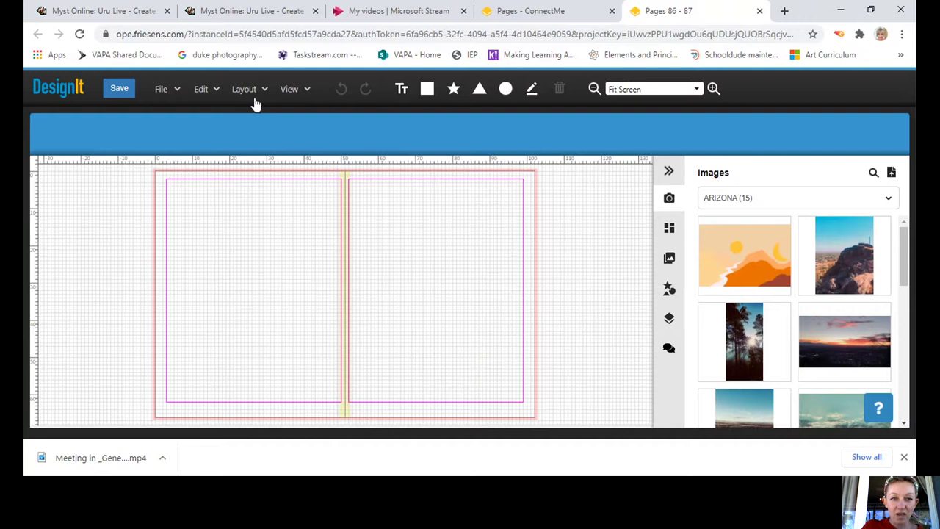
{"action": "left_click", "coordinate": [294, 94]}
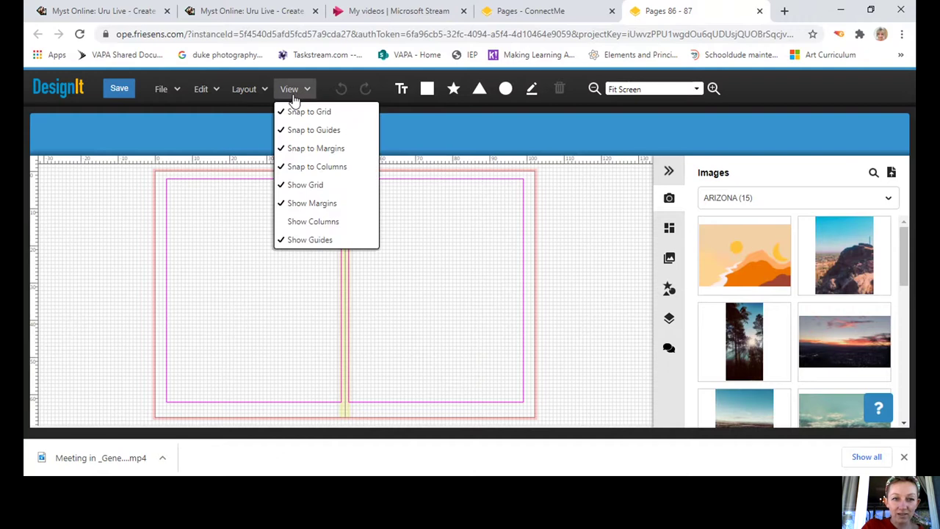
{"action": "left_click", "coordinate": [330, 230]}
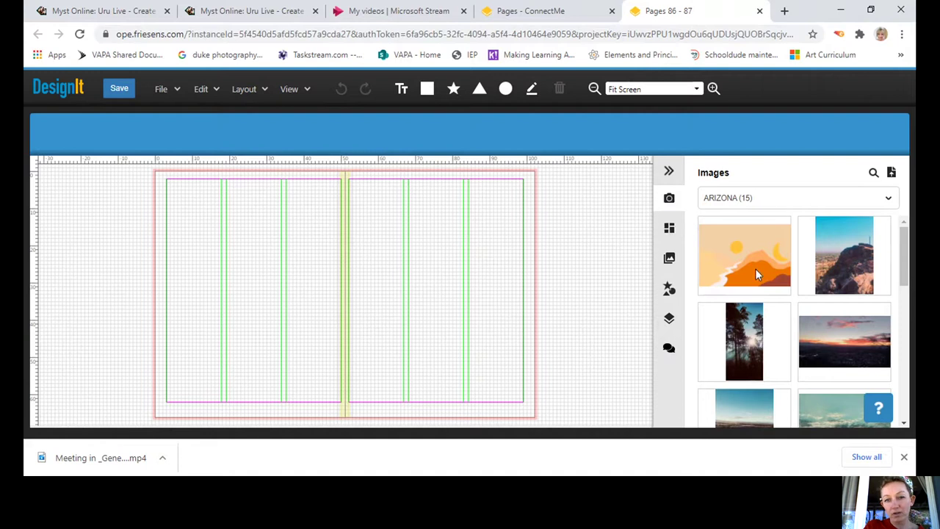
{"action": "left_click", "coordinate": [890, 199]}
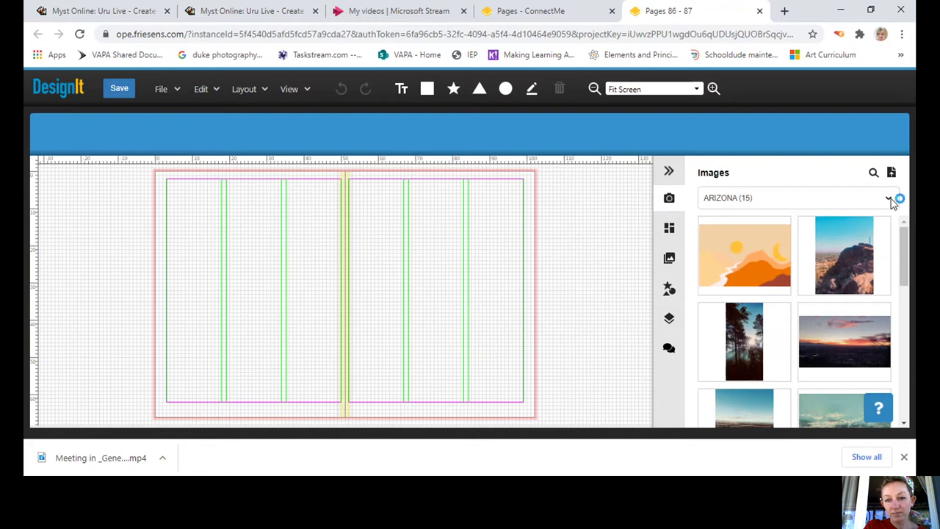
{"action": "left_click", "coordinate": [669, 351]}
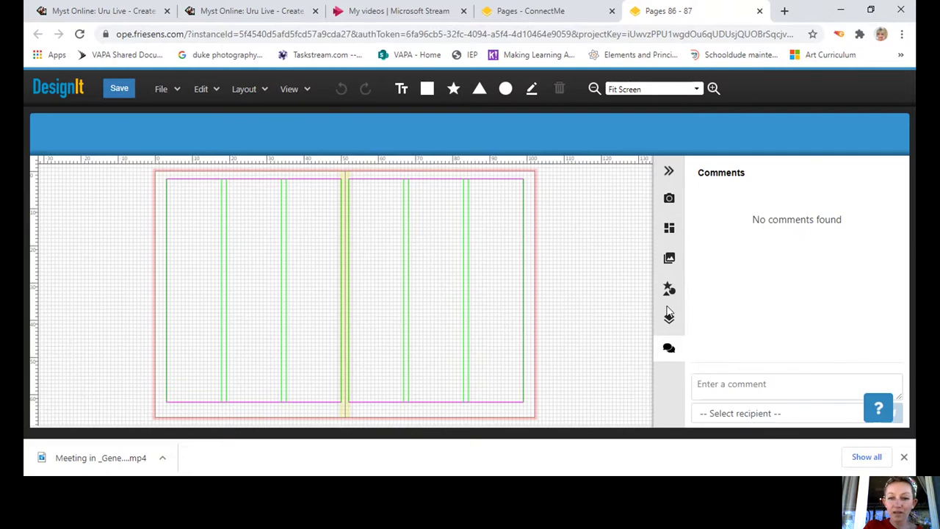
{"action": "left_click", "coordinate": [668, 205]}
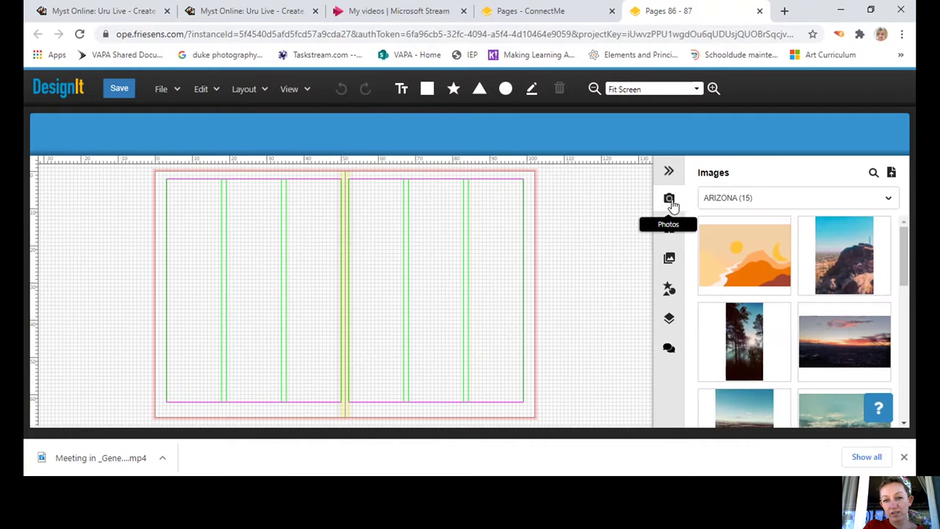
Add a text box near the top of the left page and clear its 12pt font size
{"action": "left_click", "coordinate": [401, 89]}
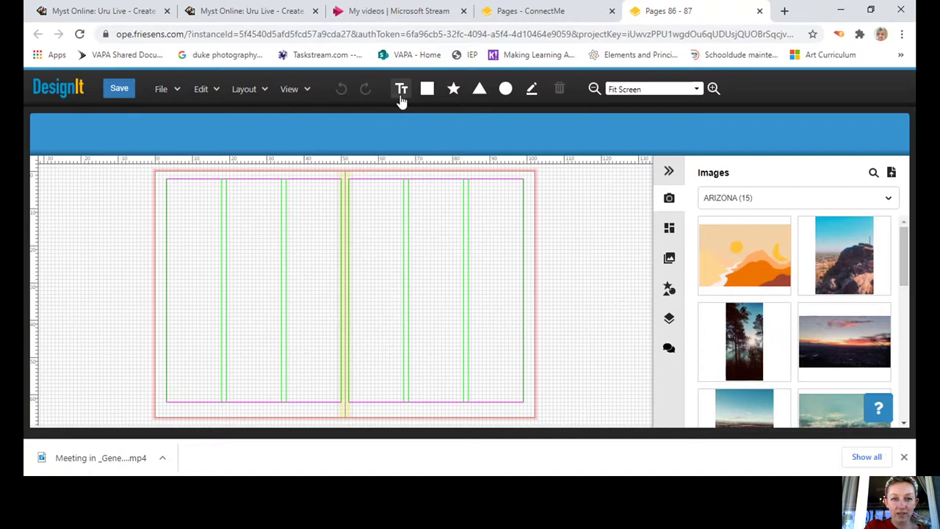
{"action": "left_click", "coordinate": [279, 224]}
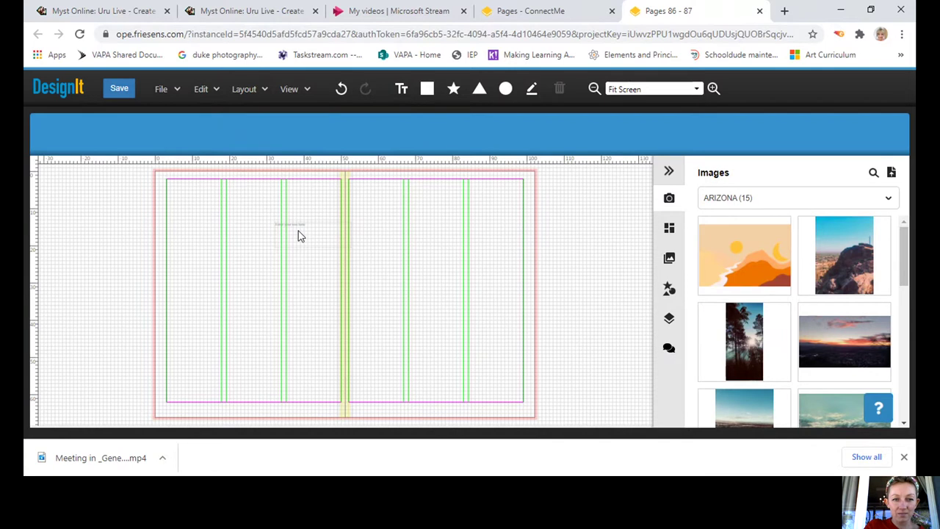
{"action": "left_click", "coordinate": [304, 221]}
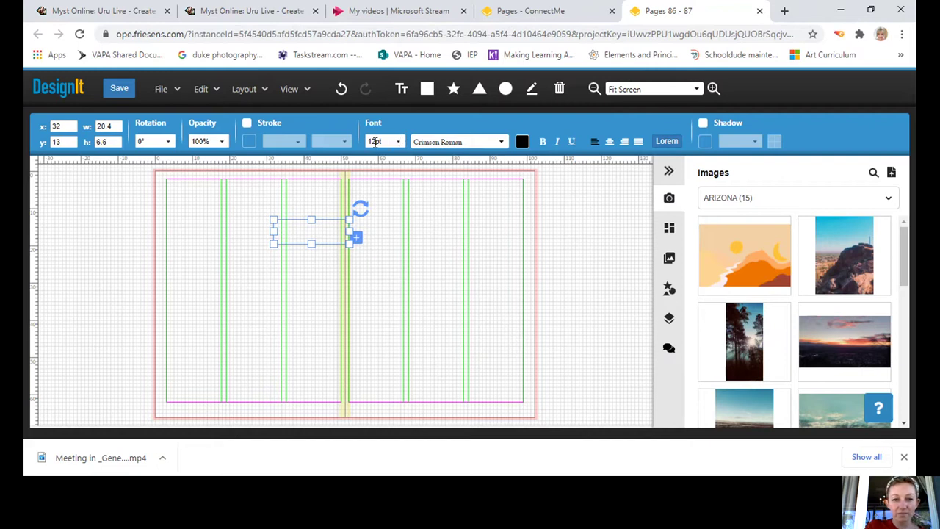
{"action": "double_click", "coordinate": [375, 142]}
{"action": "key", "text": "BackSpace"}
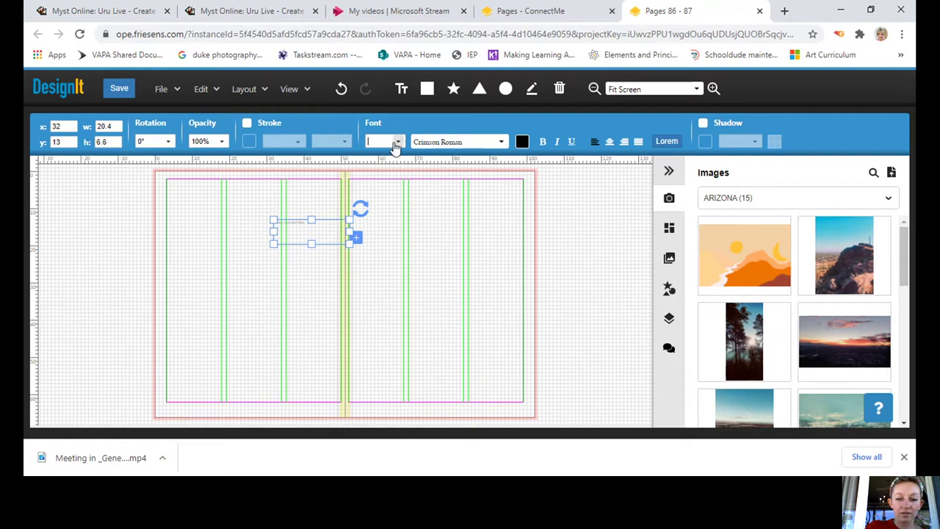
Set the text box to 80pt and type the headline 'Arizona sunsets'
{"action": "type", "text": "80pt"}
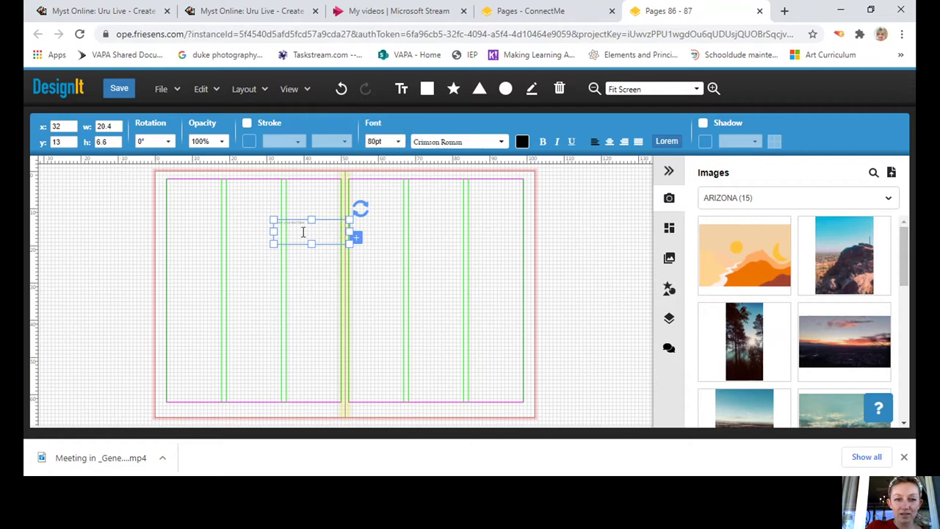
{"action": "type", "text": "H"}
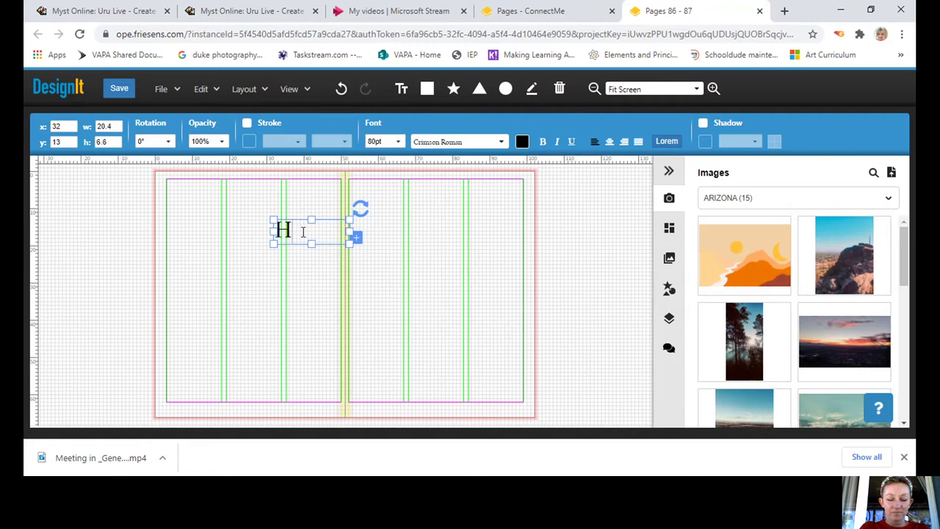
{"action": "key", "text": "BackSpace"}
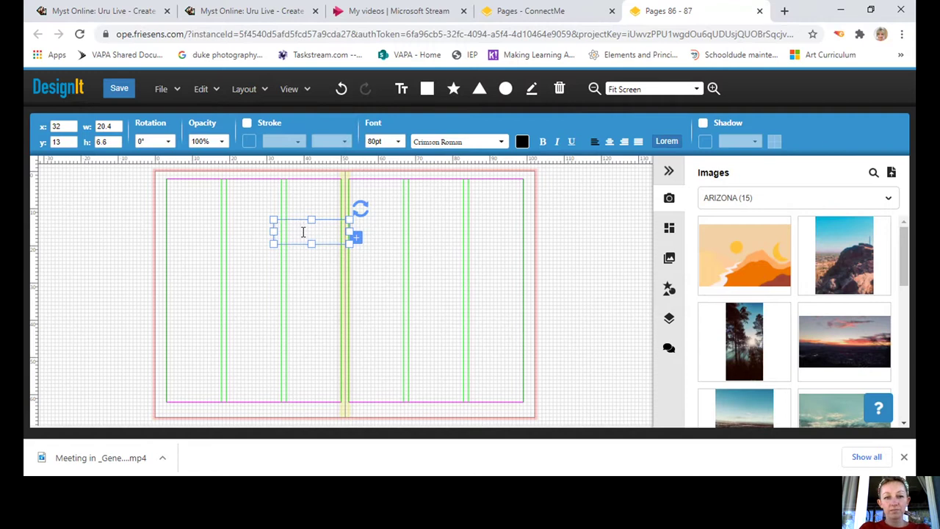
{"action": "type", "text": "Arizon"}
{"action": "type", "text": "a"}
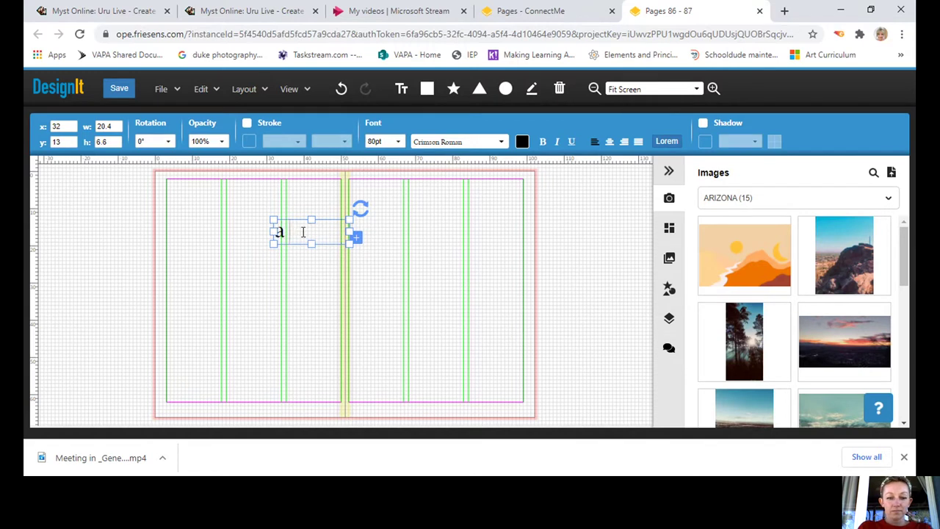
{"action": "type", "text": " sunsets"}
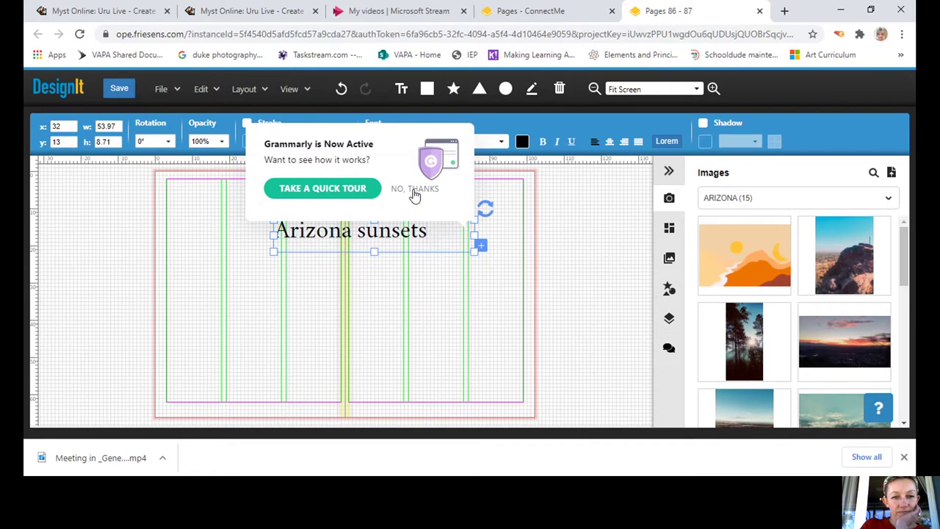
Dismiss the Grammarly popup and put the cursor before 'sunsets' in the headline
{"action": "left_click", "coordinate": [415, 190]}
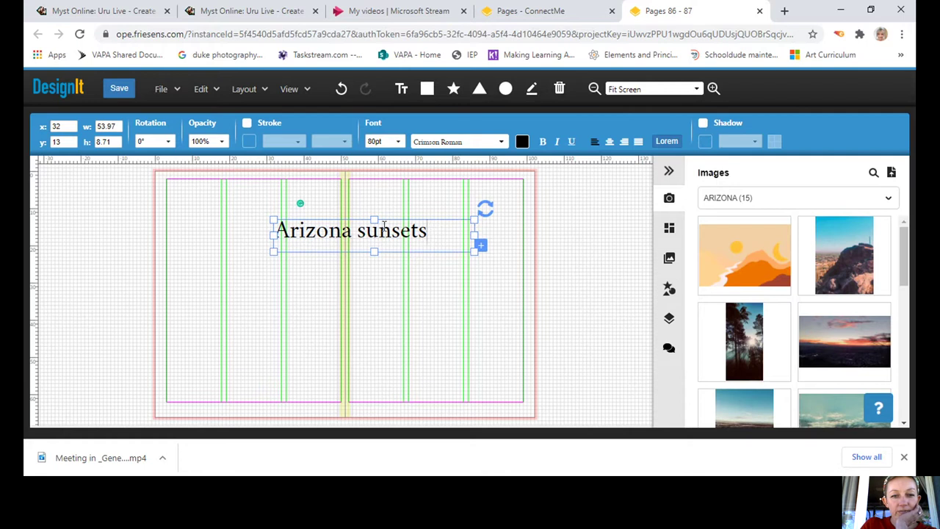
{"action": "left_click", "coordinate": [365, 233]}
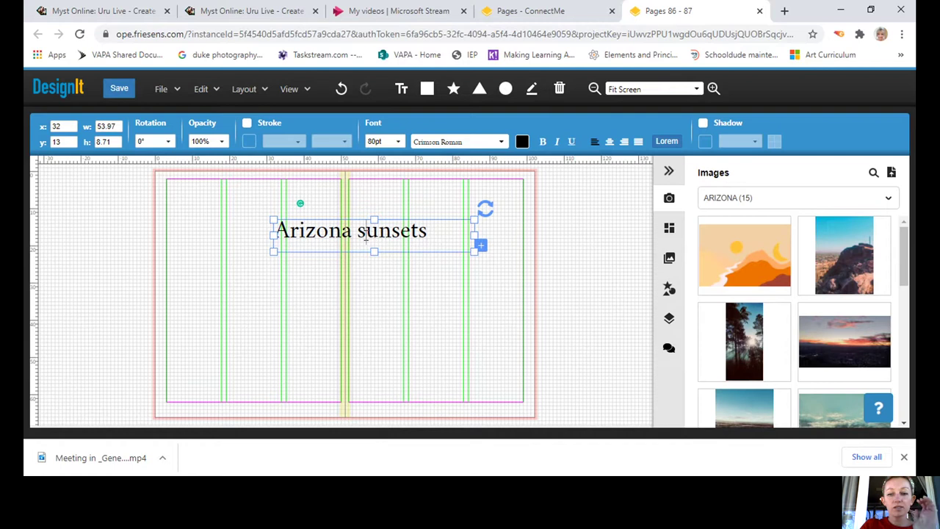
Change the lowercase s to a capital S and reselect the 'Arizona Sunsets' text box
{"action": "key", "text": "BackSpace"}
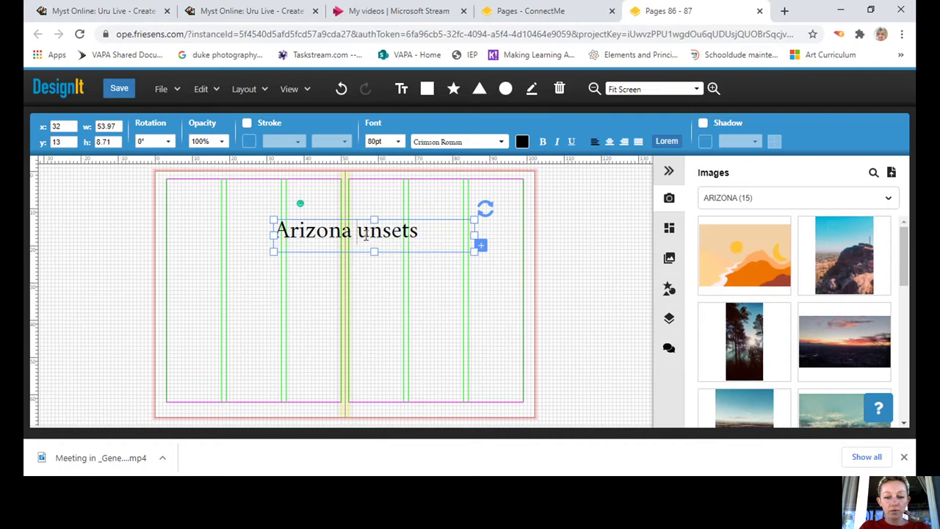
{"action": "type", "text": "S"}
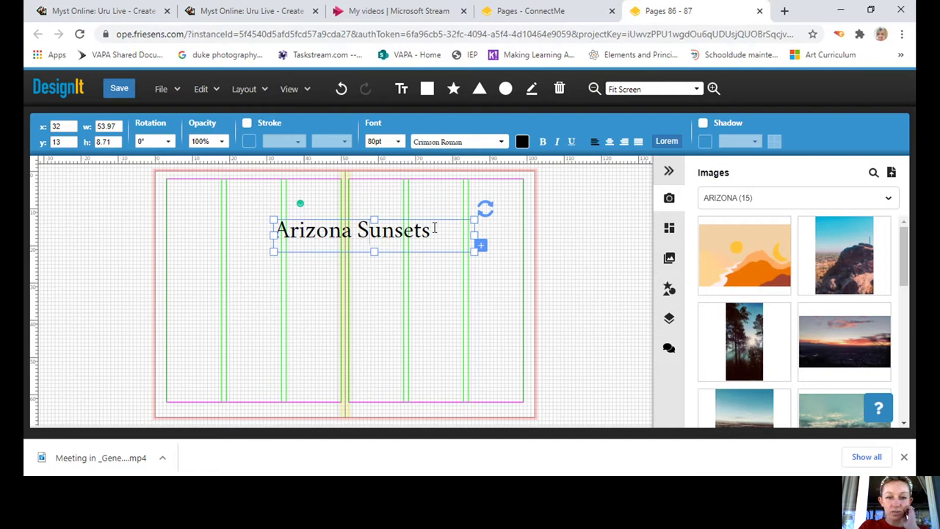
{"action": "left_click_drag", "start_coordinate": [430, 230], "coordinate": [422, 230]}
{"action": "left_click", "coordinate": [430, 299]}
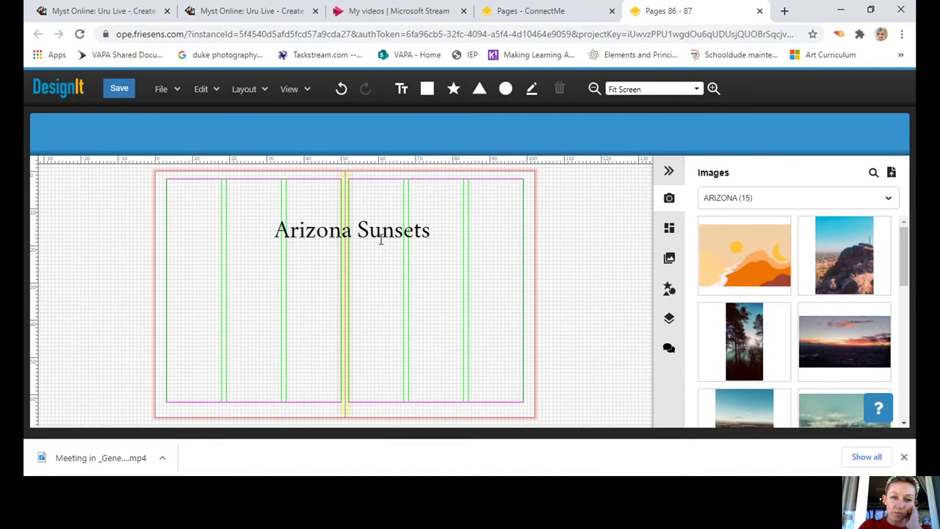
{"action": "left_click", "coordinate": [380, 235]}
Set 'Arizona Sunsets' in Limelight Regular and widen its box to fit one line
{"action": "left_click", "coordinate": [381, 224]}
{"action": "left_click_drag", "start_coordinate": [430, 231], "coordinate": [257, 258]}
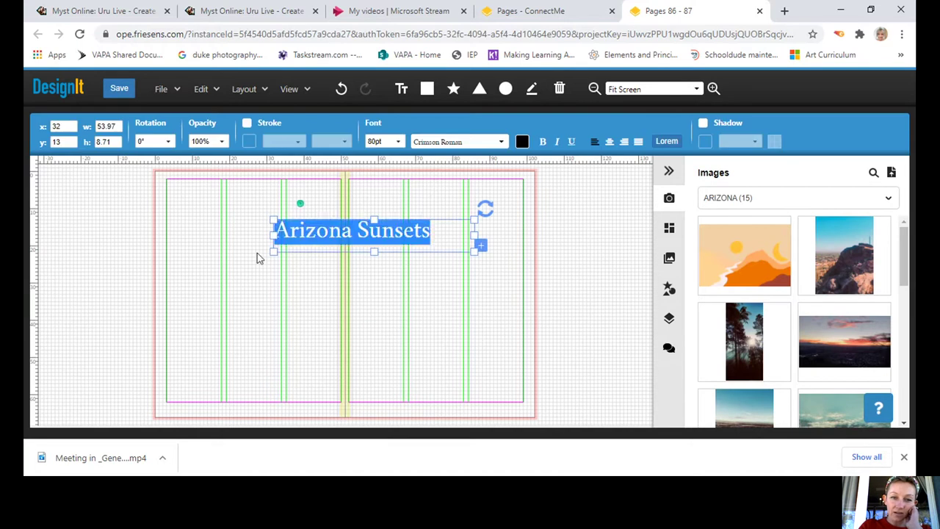
{"action": "left_click", "coordinate": [503, 142]}
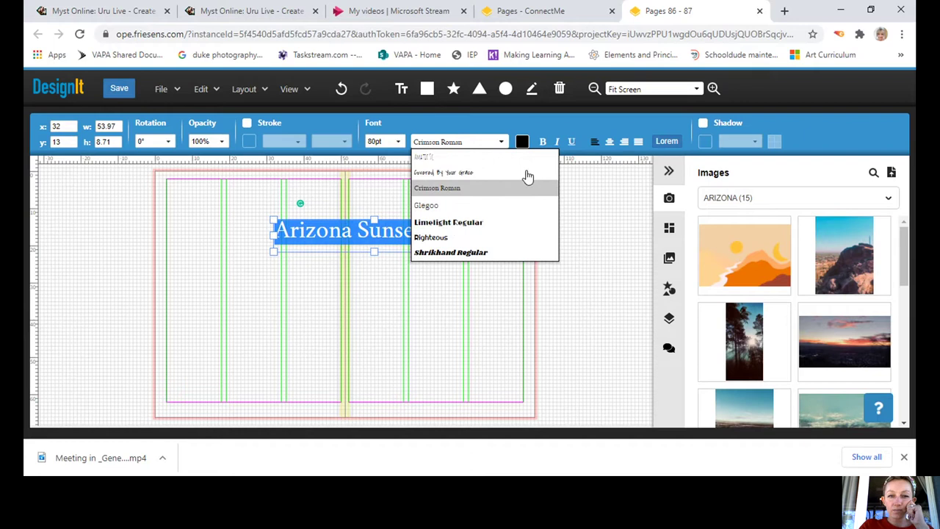
{"action": "left_click", "coordinate": [479, 224]}
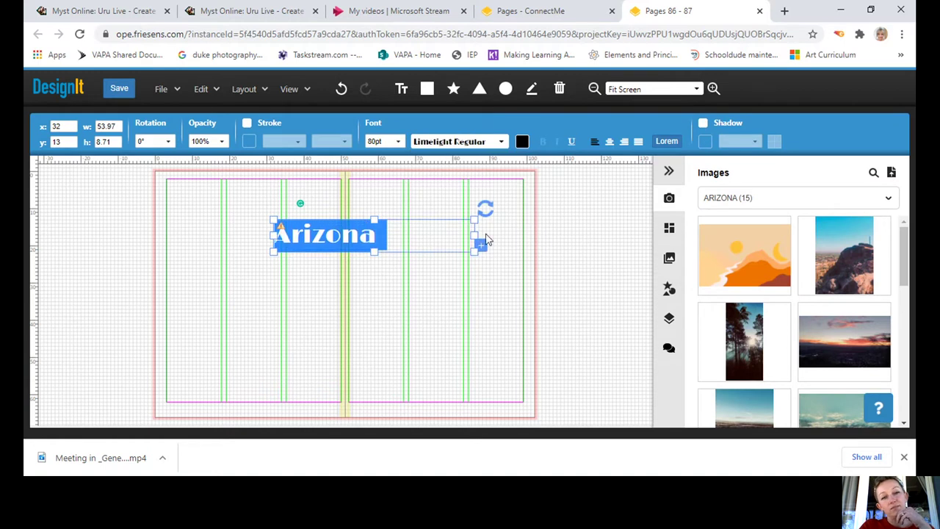
{"action": "left_click_drag", "start_coordinate": [477, 252], "coordinate": [481, 246]}
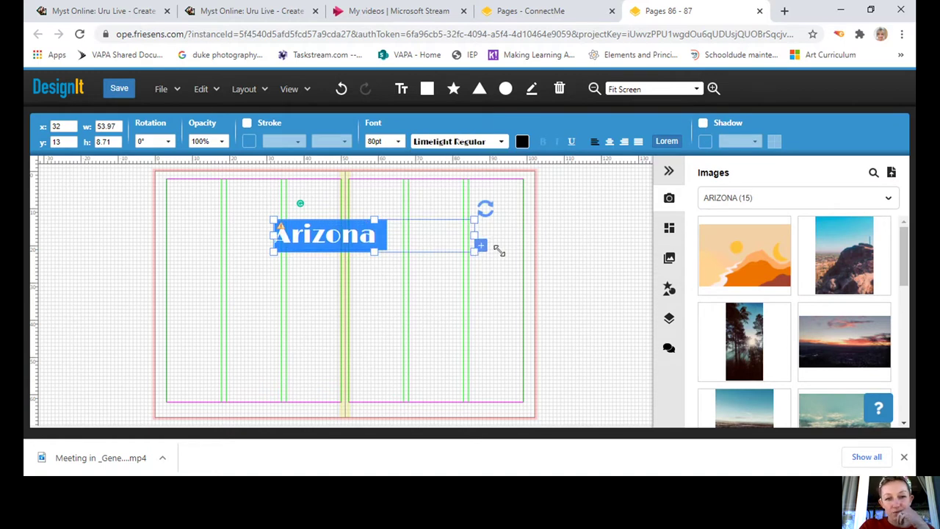
{"action": "mouse_move", "coordinate": [544, 251]}
{"action": "left_mouse_down"}
{"action": "mouse_move", "coordinate": [566, 246]}
{"action": "mouse_move", "coordinate": [539, 245]}
{"action": "left_mouse_up"}
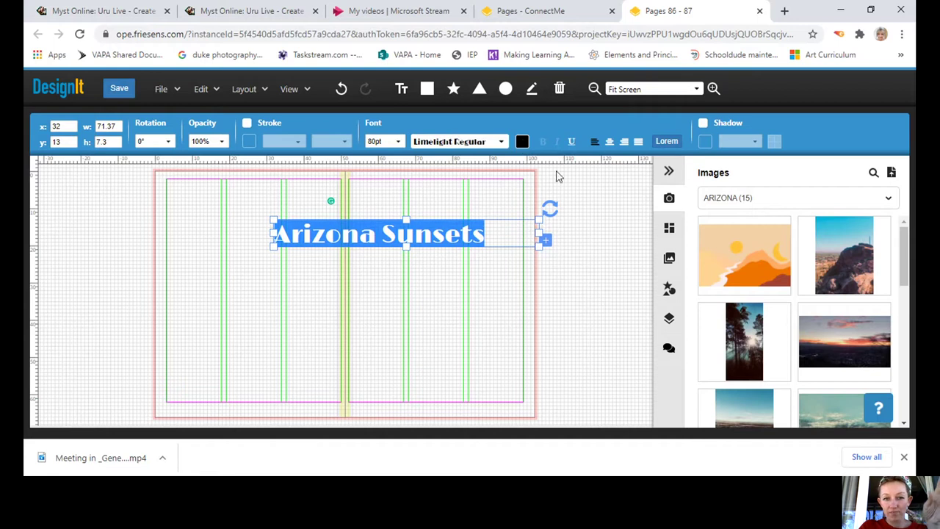
{"action": "left_click", "coordinate": [474, 299]}
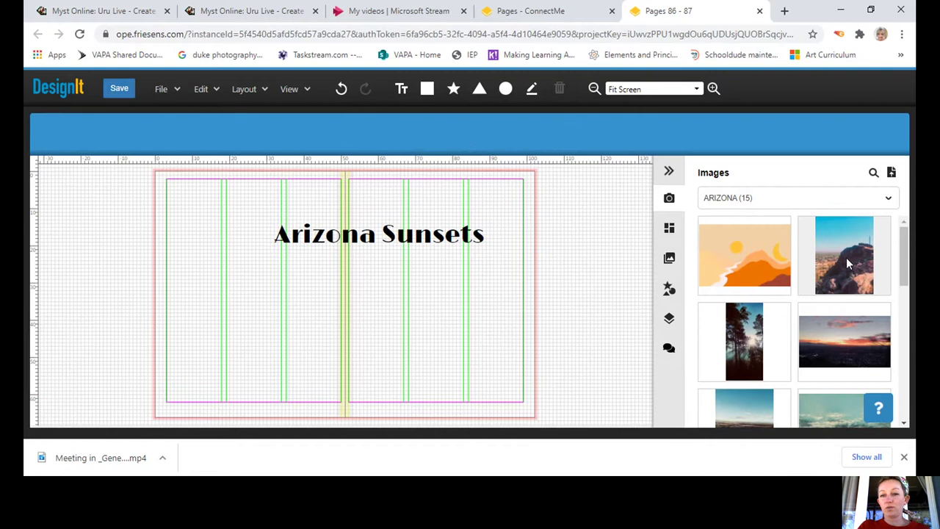
Add the rocky hilltop photo from the ARIZONA images and move it to the left page's edge
{"action": "left_click", "coordinate": [232, 288]}
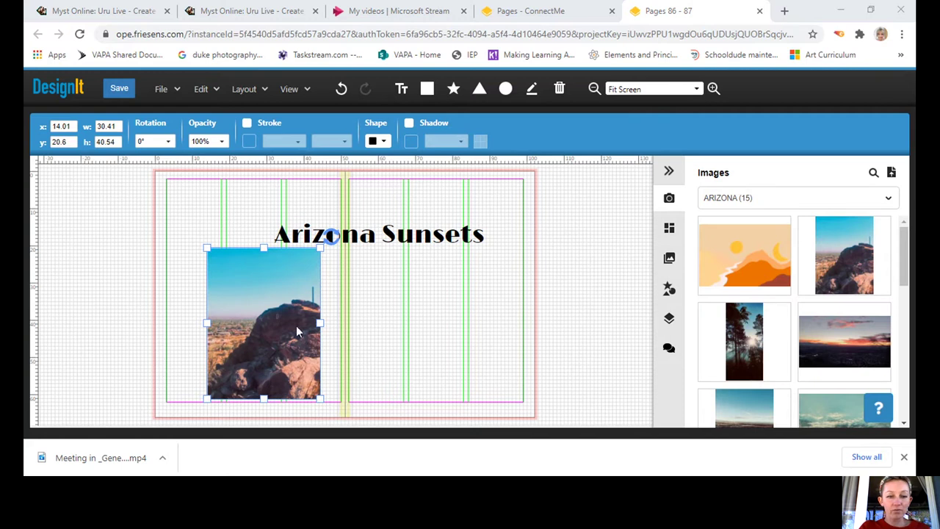
{"action": "mouse_move", "coordinate": [219, 339]}
{"action": "left_mouse_down"}
{"action": "mouse_move", "coordinate": [197, 335]}
{"action": "mouse_move", "coordinate": [257, 342]}
{"action": "mouse_move", "coordinate": [247, 329]}
{"action": "mouse_move", "coordinate": [237, 336]}
{"action": "left_mouse_up"}
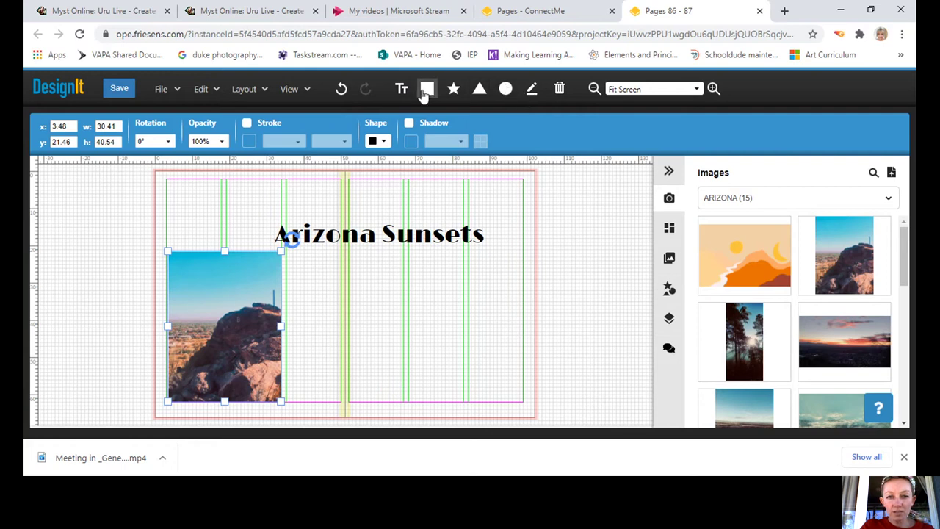
Draw a triangle on the right page below the headline and fill it with the tall tree photo
{"action": "left_click", "coordinate": [479, 90]}
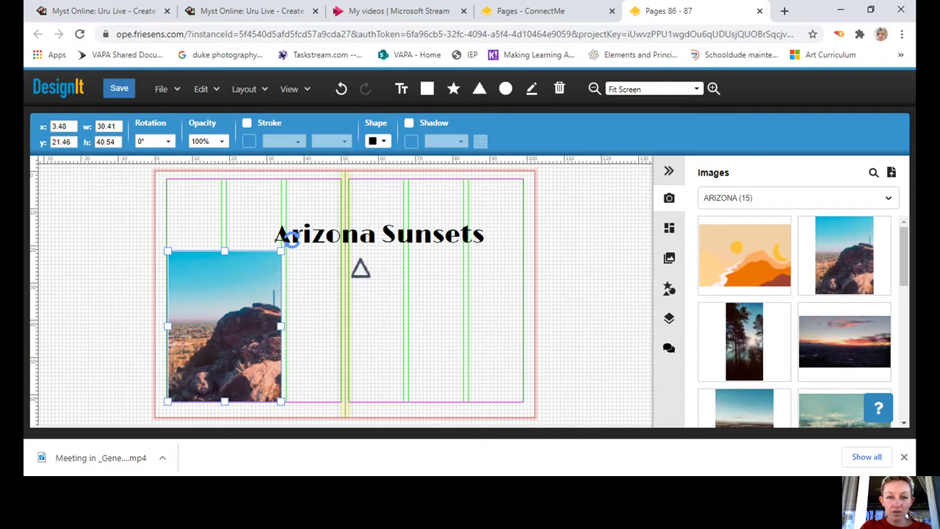
{"action": "left_click_drag", "start_coordinate": [360, 268], "coordinate": [445, 420]}
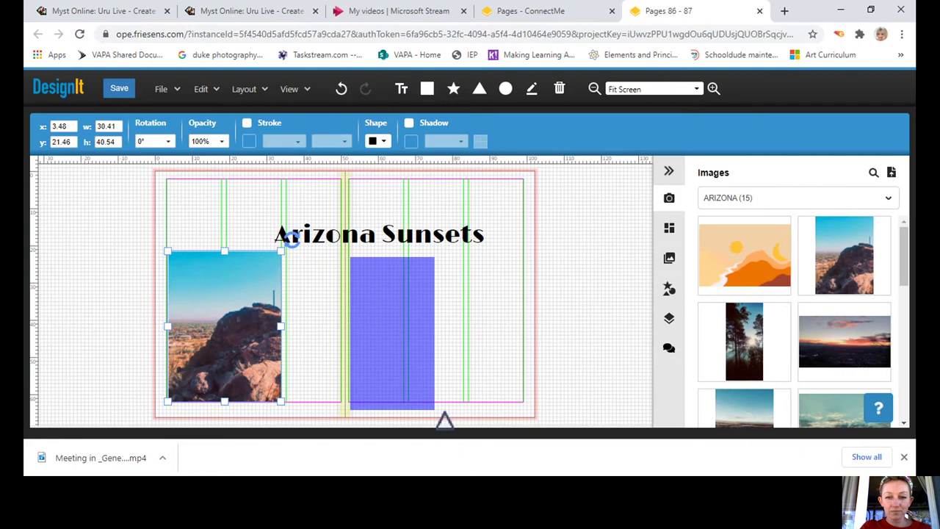
{"action": "left_click_drag", "start_coordinate": [445, 421], "coordinate": [435, 415]}
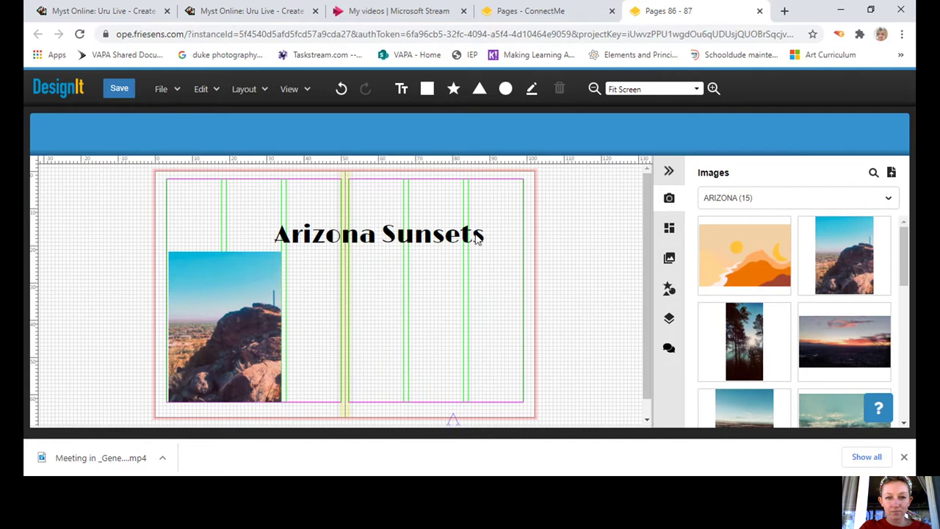
{"action": "left_click", "coordinate": [480, 95]}
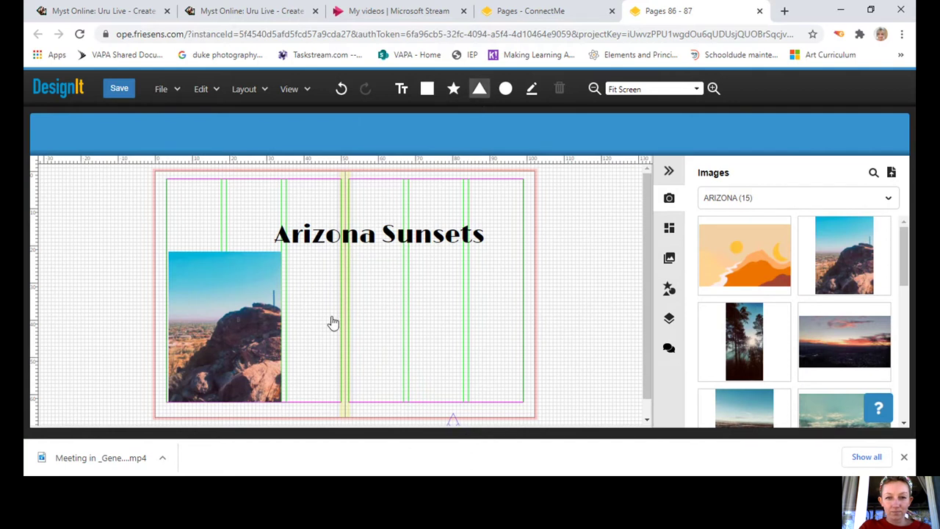
{"action": "left_click", "coordinate": [402, 312]}
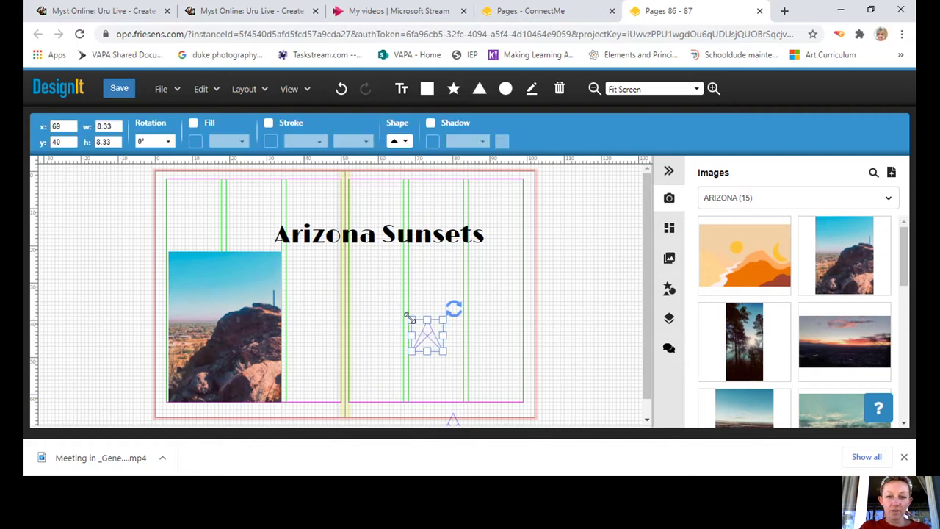
{"action": "left_click_drag", "start_coordinate": [412, 320], "coordinate": [351, 251]}
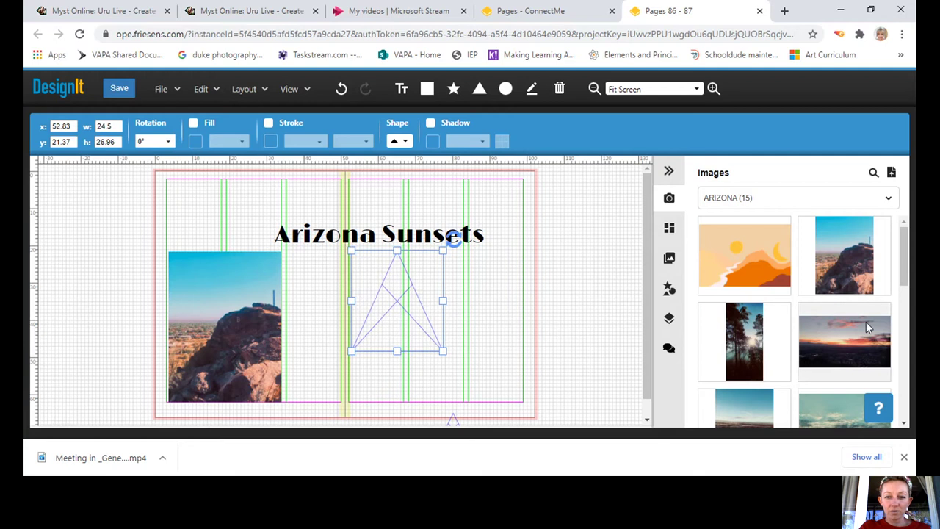
{"action": "double_click", "coordinate": [408, 294]}
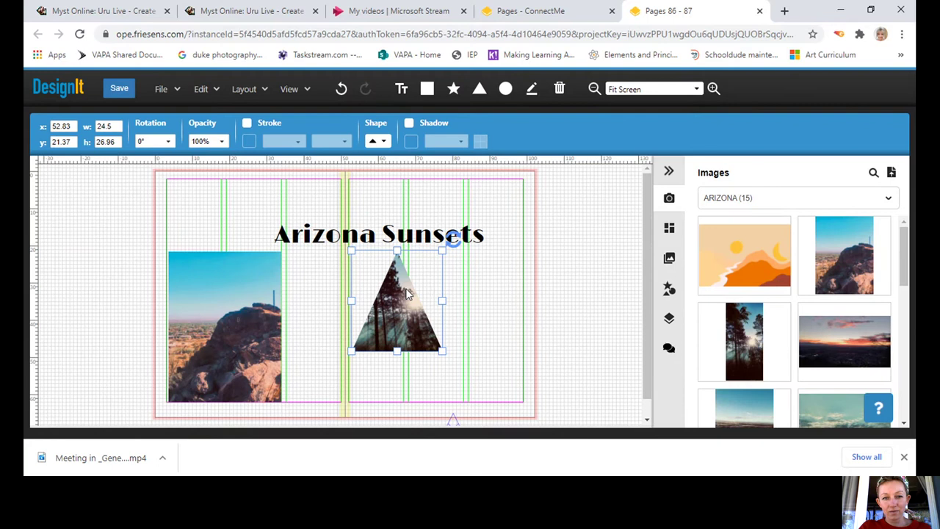
{"action": "left_click", "coordinate": [480, 313]}
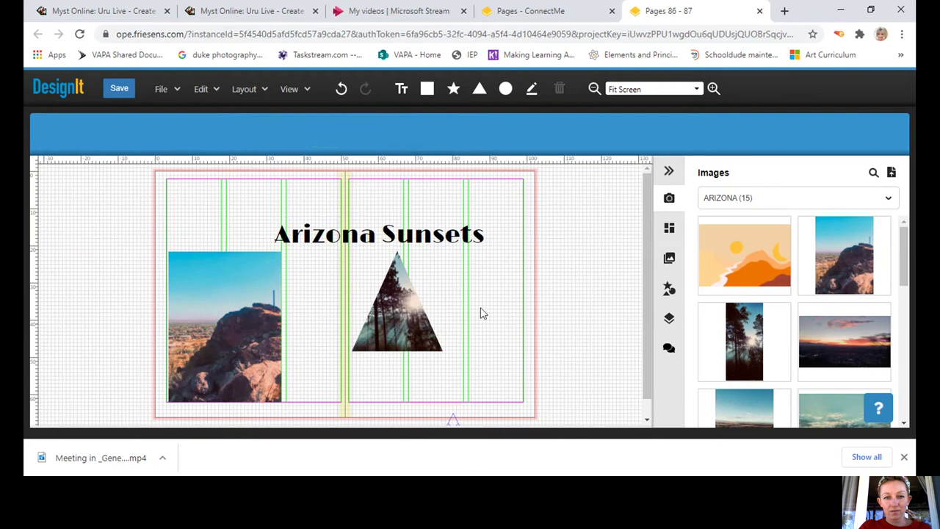
Draw a small triangle and move it onto the tree triangle's lower right
{"action": "left_click", "coordinate": [479, 91]}
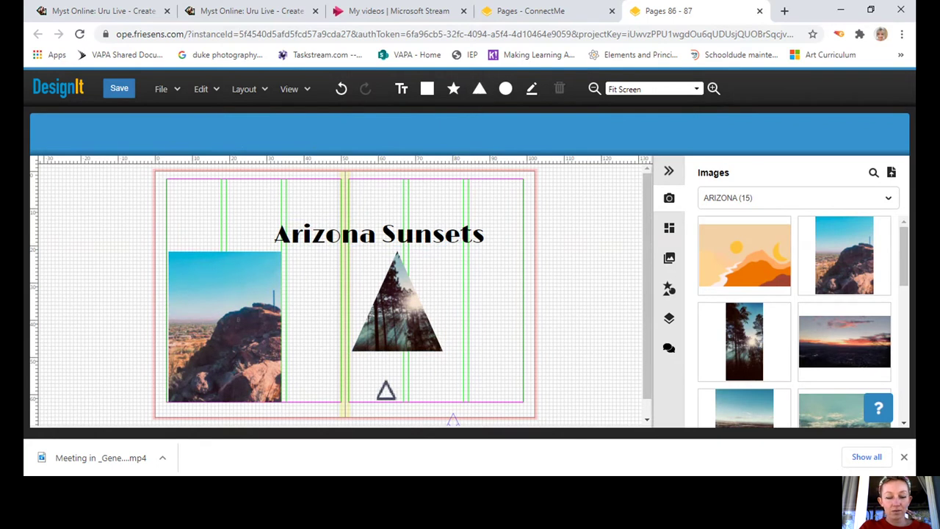
{"action": "mouse_move", "coordinate": [426, 297]}
{"action": "left_mouse_down"}
{"action": "mouse_move", "coordinate": [394, 388]}
{"action": "mouse_move", "coordinate": [455, 386]}
{"action": "mouse_move", "coordinate": [470, 400]}
{"action": "left_mouse_up"}
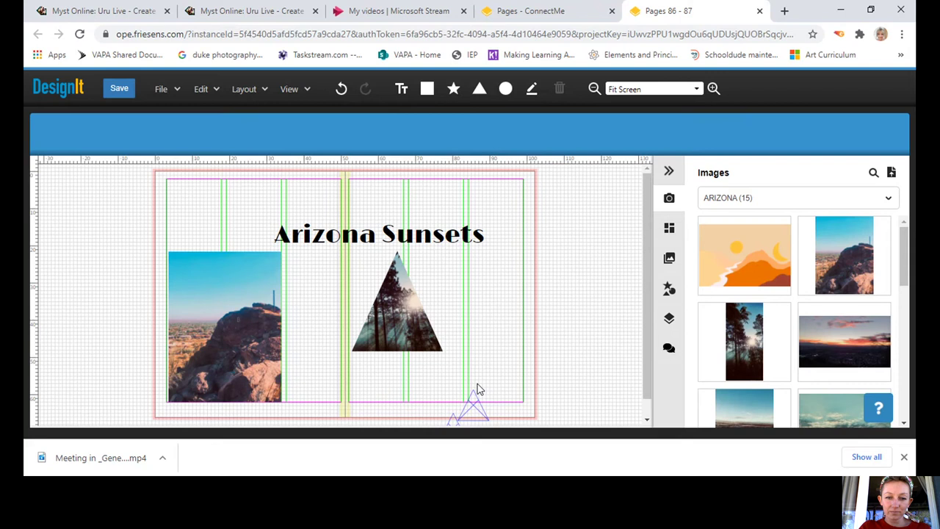
{"action": "left_click", "coordinate": [468, 412]}
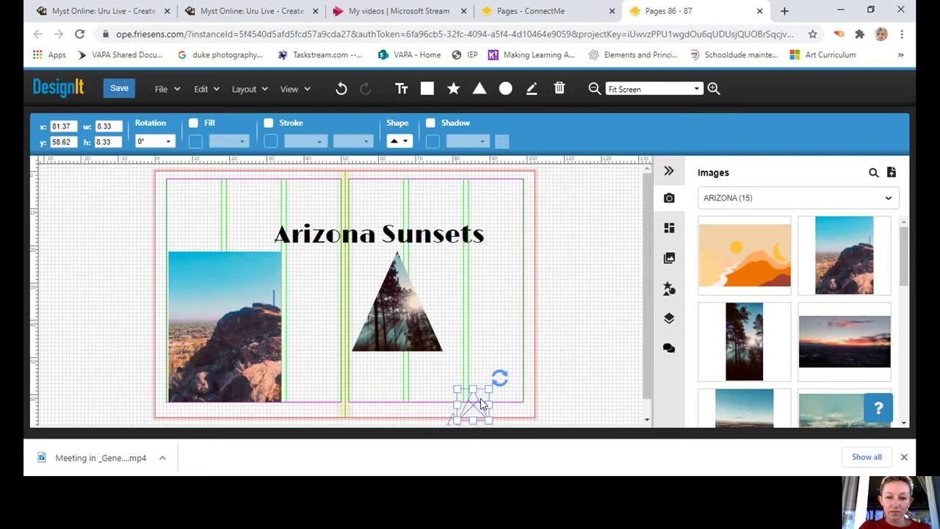
{"action": "left_click_drag", "start_coordinate": [473, 383], "coordinate": [442, 305]}
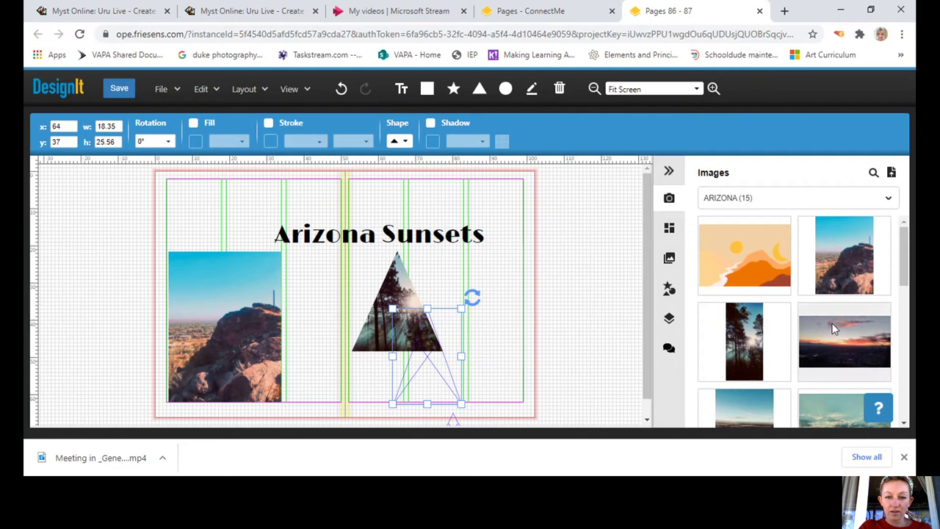
Fill the small triangle with the sunset photo and send it one layer back
{"action": "double_click", "coordinate": [428, 353]}
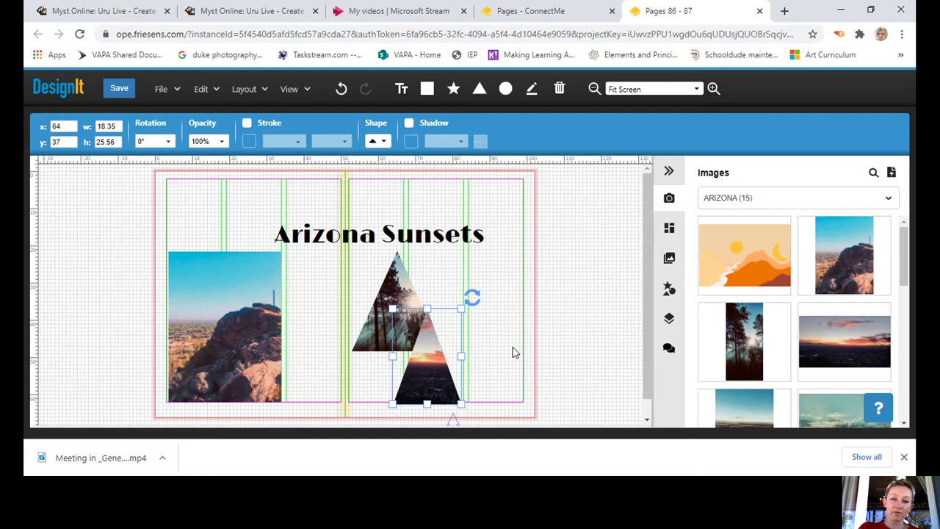
{"action": "right_click", "coordinate": [431, 376]}
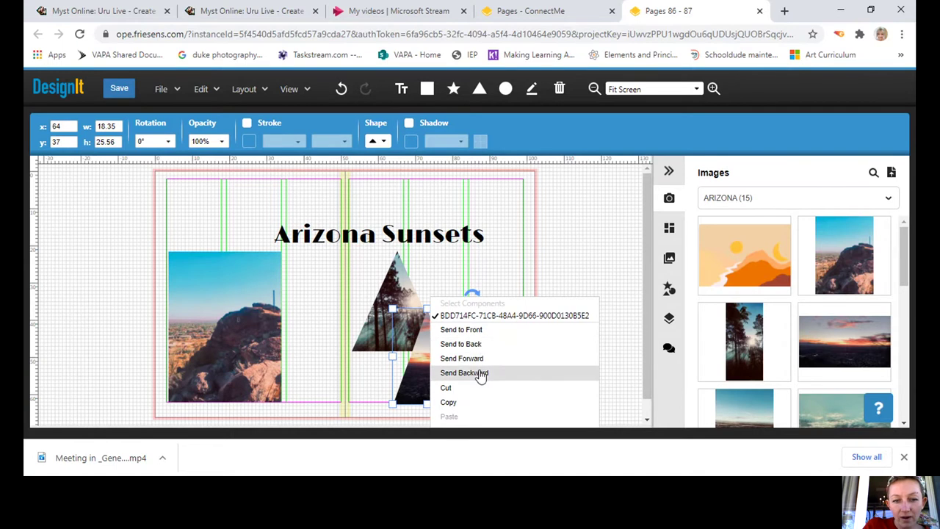
{"action": "left_click", "coordinate": [374, 371]}
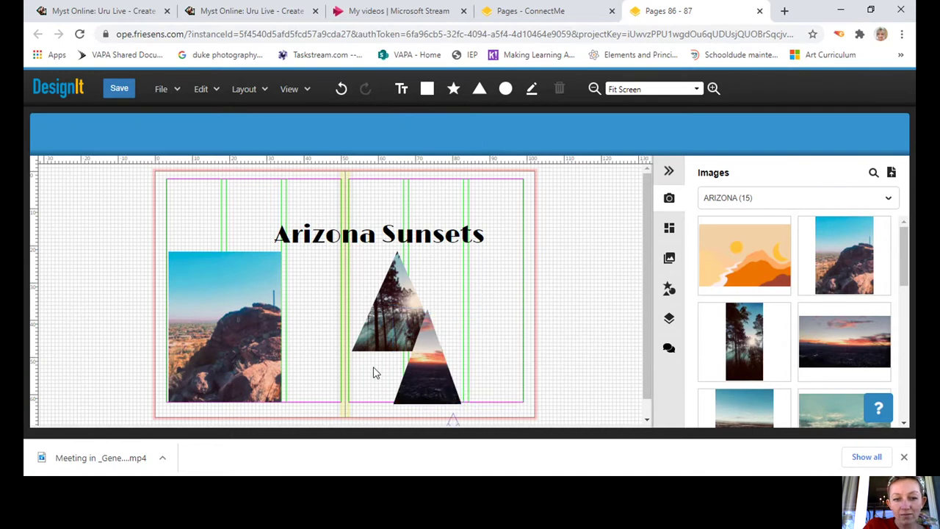
Draw another triangle over the cluster and move it up toward the top
{"action": "left_click", "coordinate": [479, 89]}
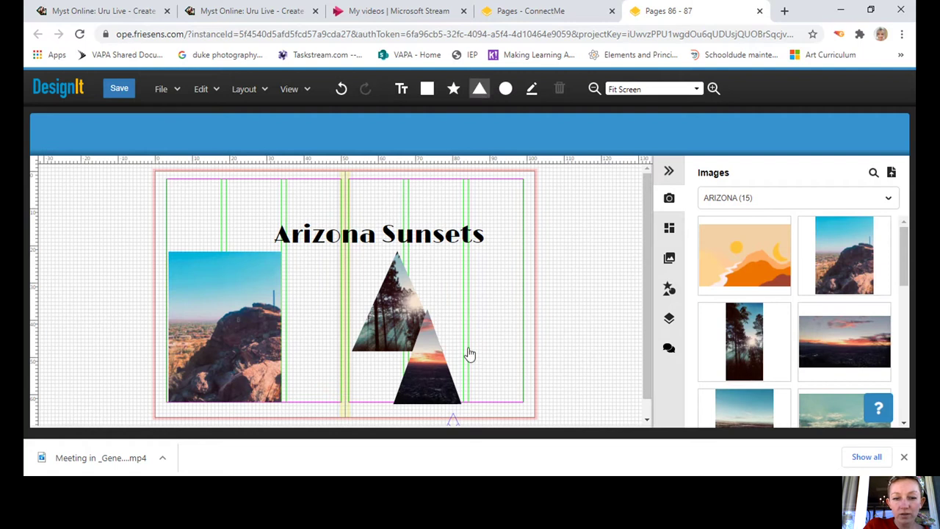
{"action": "left_click_drag", "start_coordinate": [460, 276], "coordinate": [429, 347]}
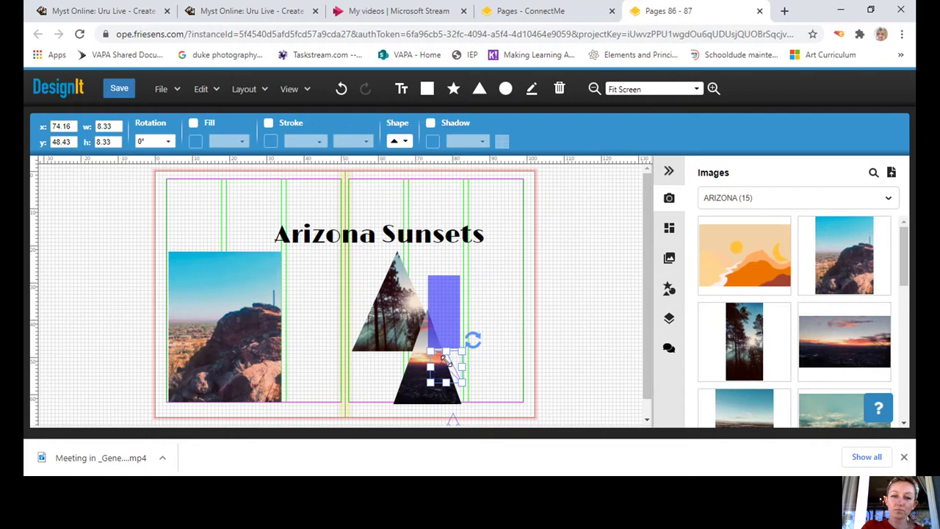
{"action": "left_click", "coordinate": [428, 349]}
{"action": "left_click", "coordinate": [489, 341]}
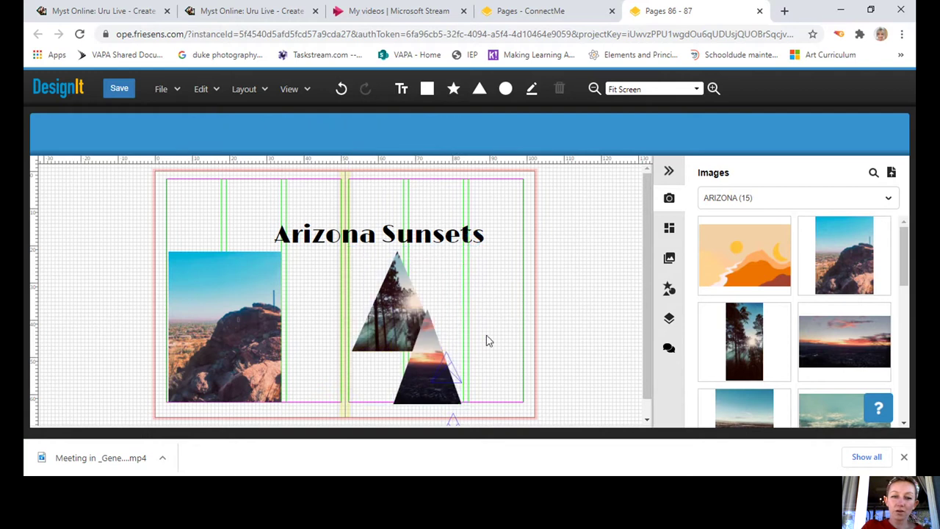
{"action": "left_click", "coordinate": [453, 371]}
{"action": "left_click_drag", "start_coordinate": [451, 367], "coordinate": [383, 220]}
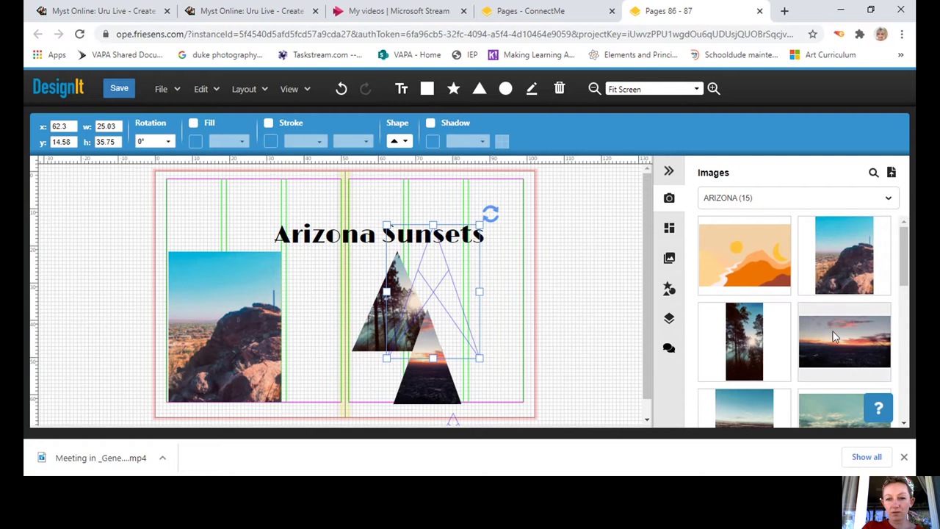
Fill the new triangle with the sunset-over-city photo and shift the tree triangle left
{"action": "left_click_drag", "start_coordinate": [835, 336], "coordinate": [427, 280]}
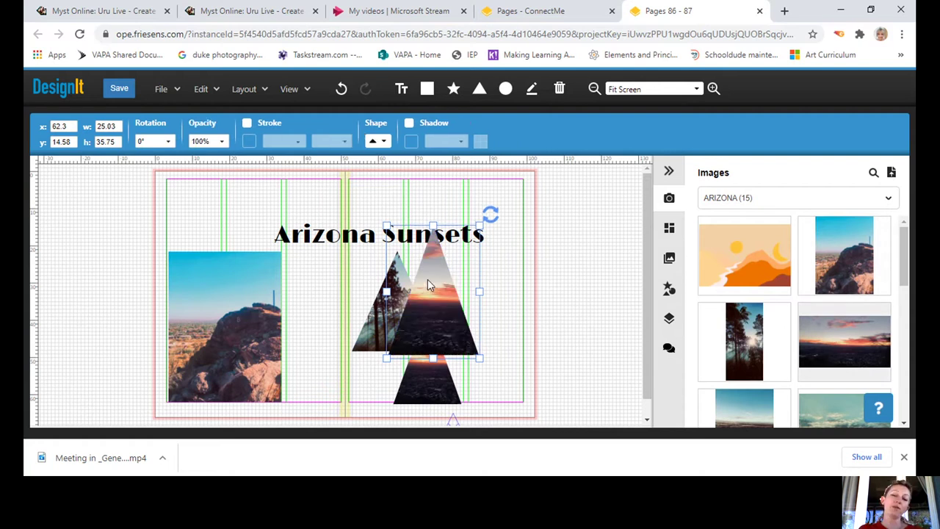
{"action": "left_click", "coordinate": [378, 315]}
{"action": "left_click_drag", "start_coordinate": [378, 315], "coordinate": [360, 353]}
Nudge the tree triangle up and send the upper sunset triangle to the back
{"action": "key", "text": "Up"}
{"action": "key", "text": "Up"}
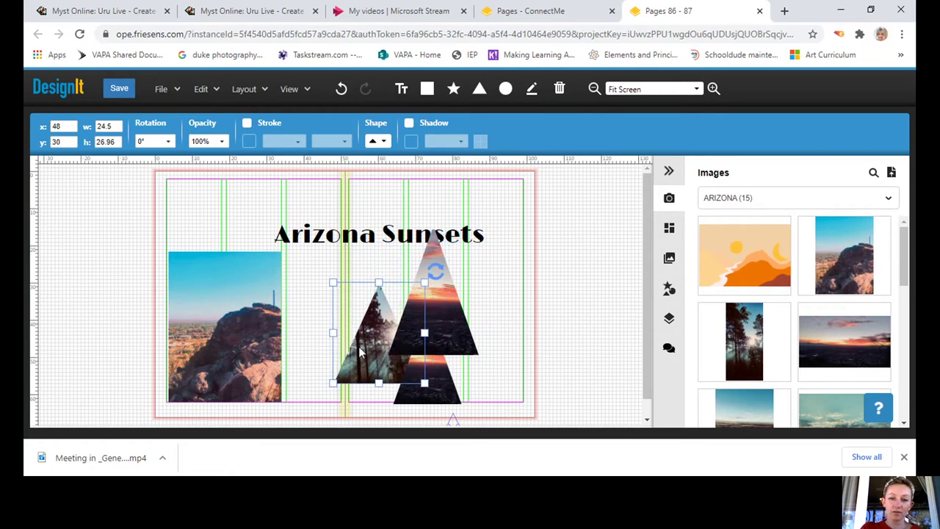
{"action": "left_click", "coordinate": [459, 333]}
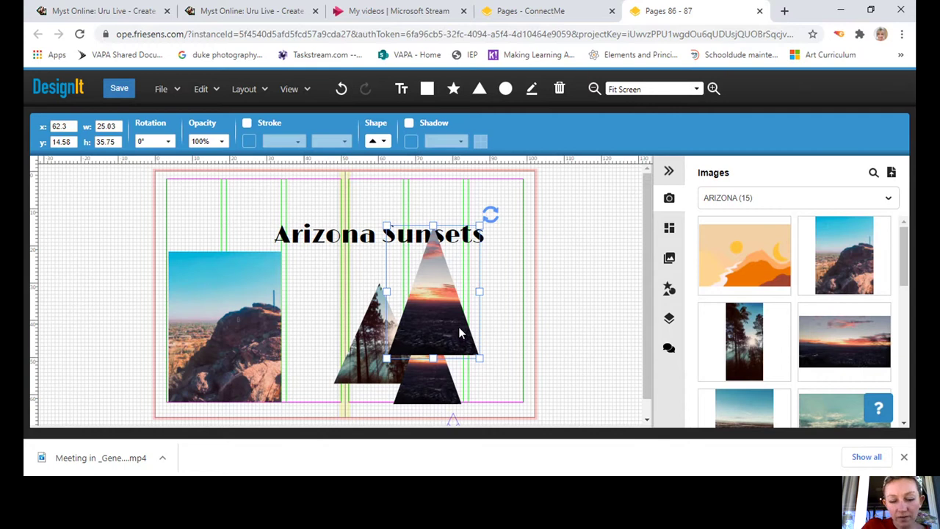
{"action": "right_click", "coordinate": [460, 333]}
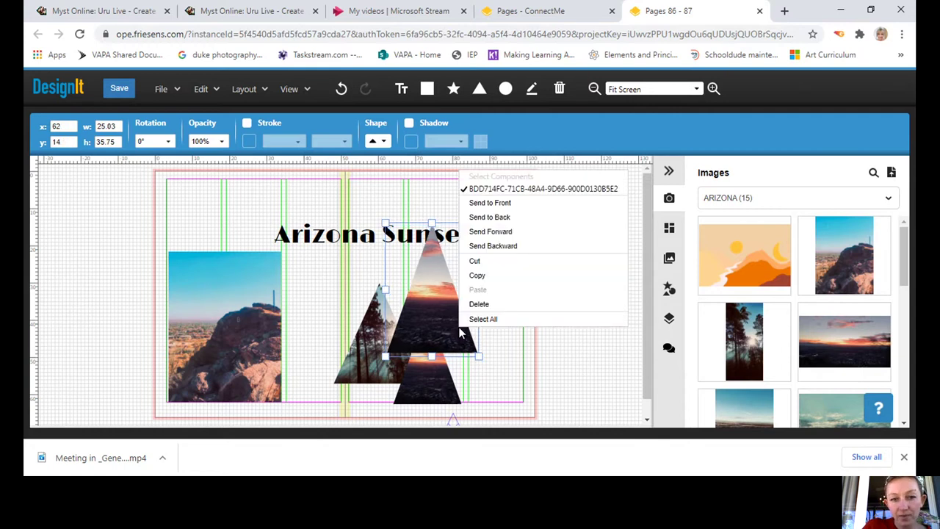
{"action": "left_click", "coordinate": [520, 219]}
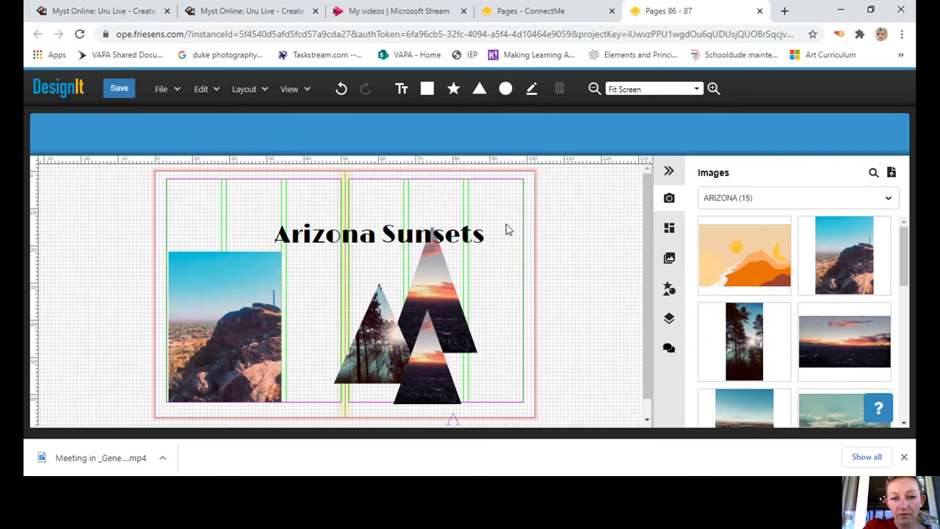
{"action": "right_click", "coordinate": [431, 279]}
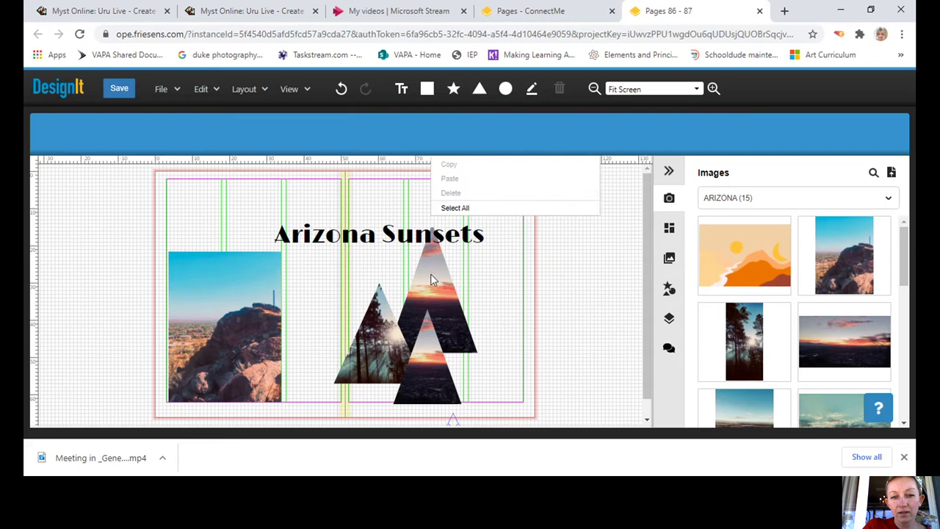
{"action": "key", "text": "Escape"}
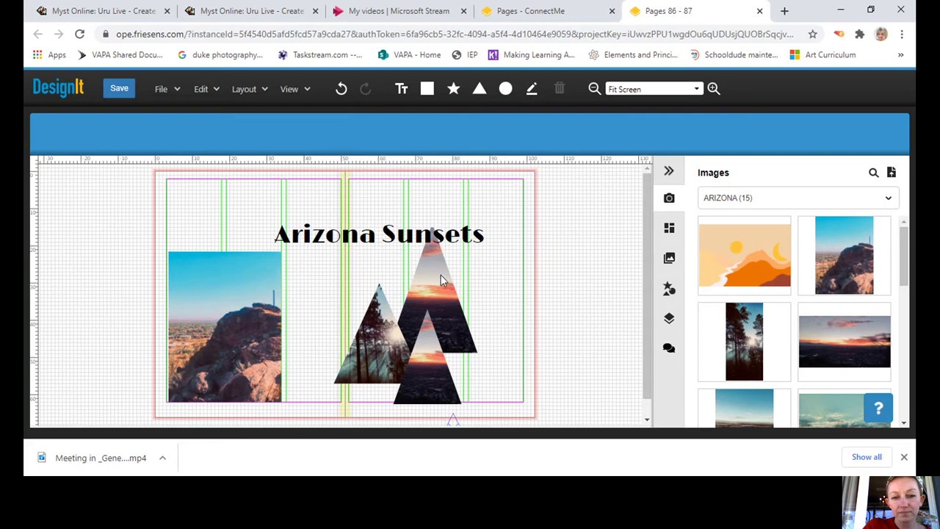
Reselect the upper sunset triangle and bring it in front of the tree triangle
{"action": "left_click", "coordinate": [421, 359]}
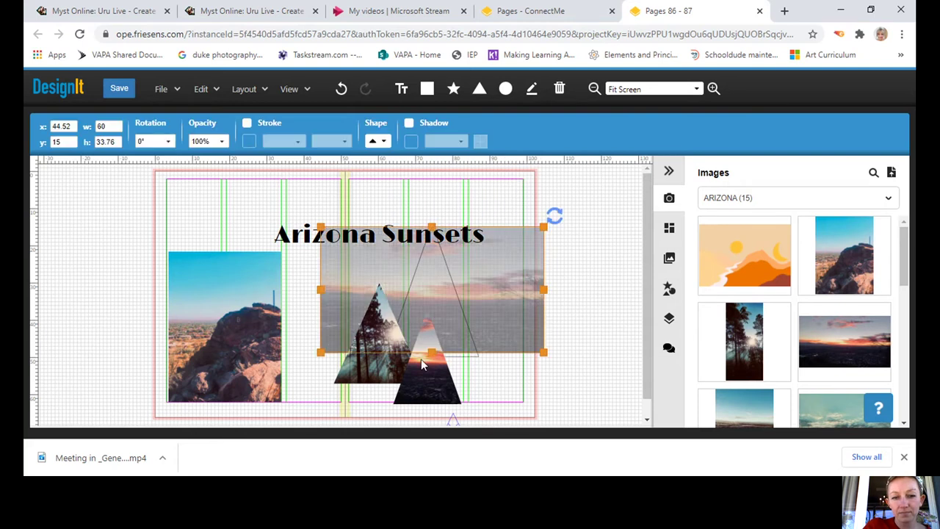
{"action": "left_click", "coordinate": [478, 367]}
{"action": "left_click", "coordinate": [430, 262]}
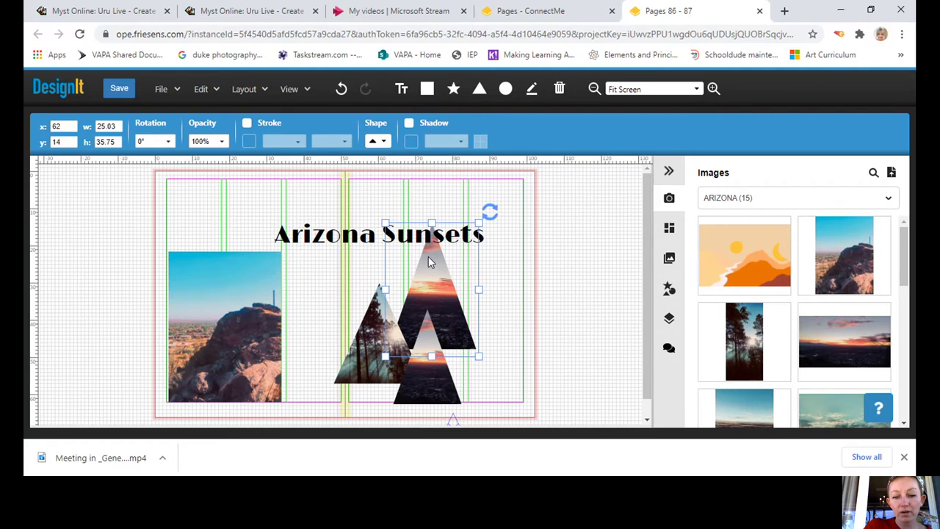
{"action": "right_click", "coordinate": [429, 257]}
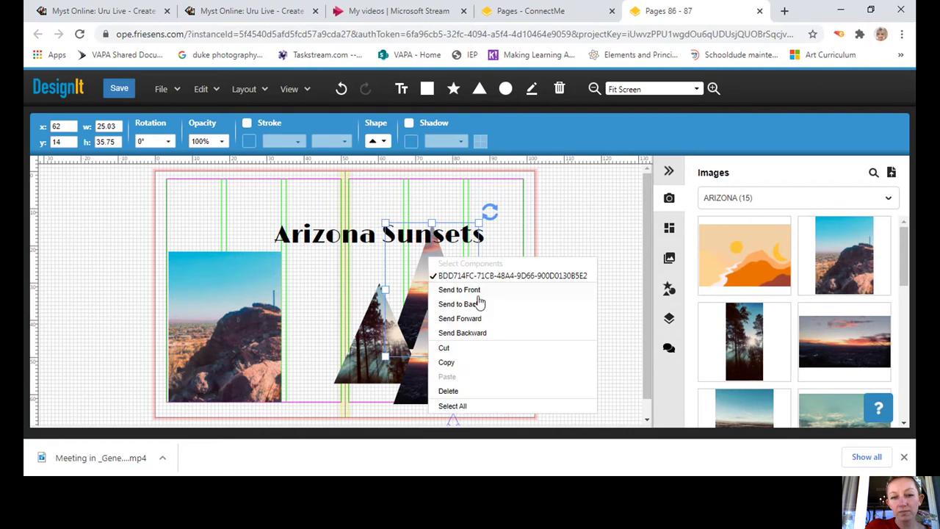
{"action": "left_click", "coordinate": [487, 318]}
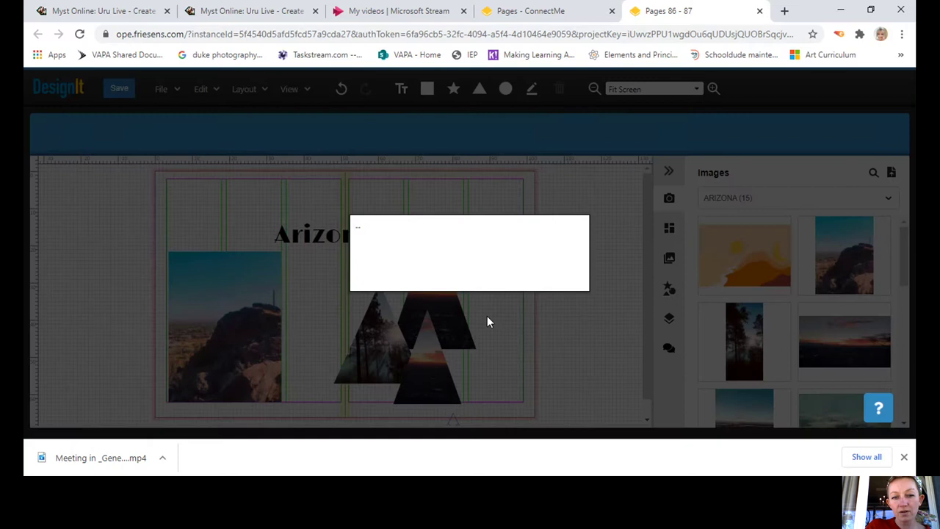
{"action": "right_click", "coordinate": [423, 306]}
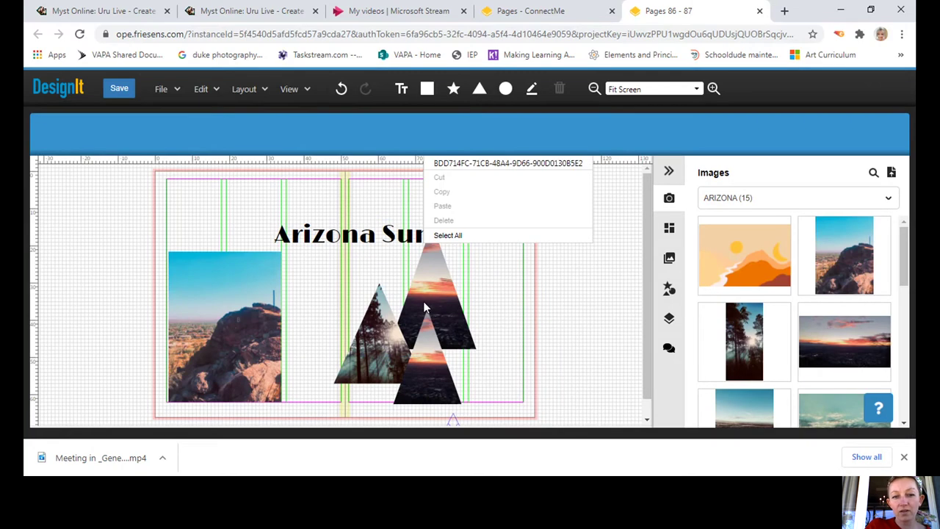
{"action": "left_click", "coordinate": [479, 299]}
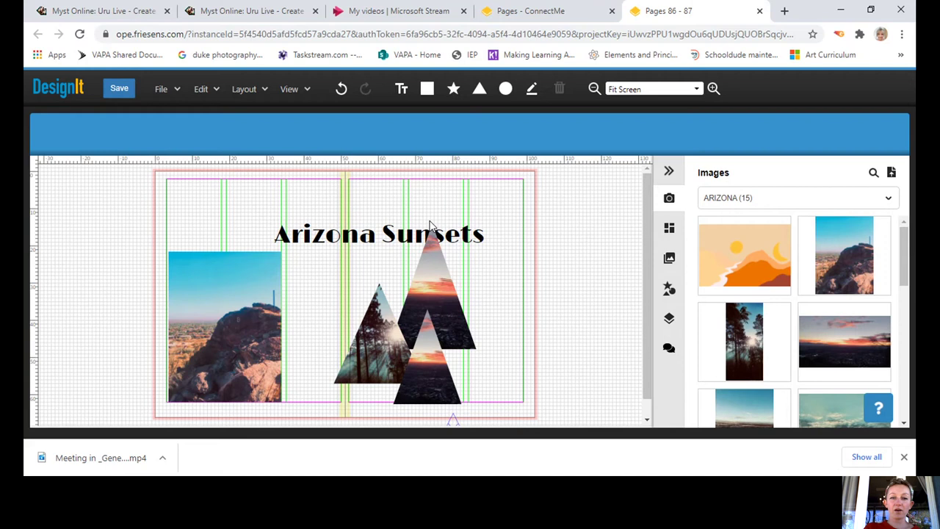
Edit the upper sunset triangle's photo and place it behind the tree triangle
{"action": "right_click", "coordinate": [432, 273]}
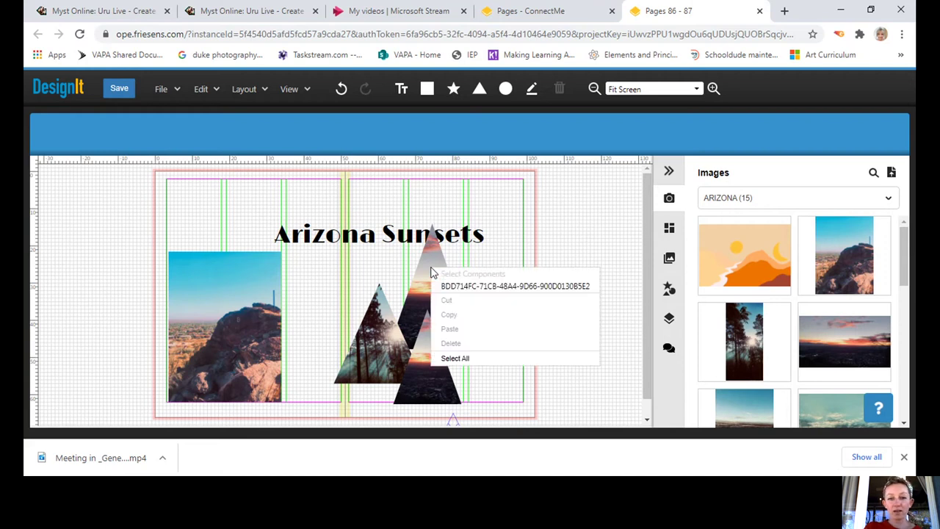
{"action": "left_click", "coordinate": [429, 270]}
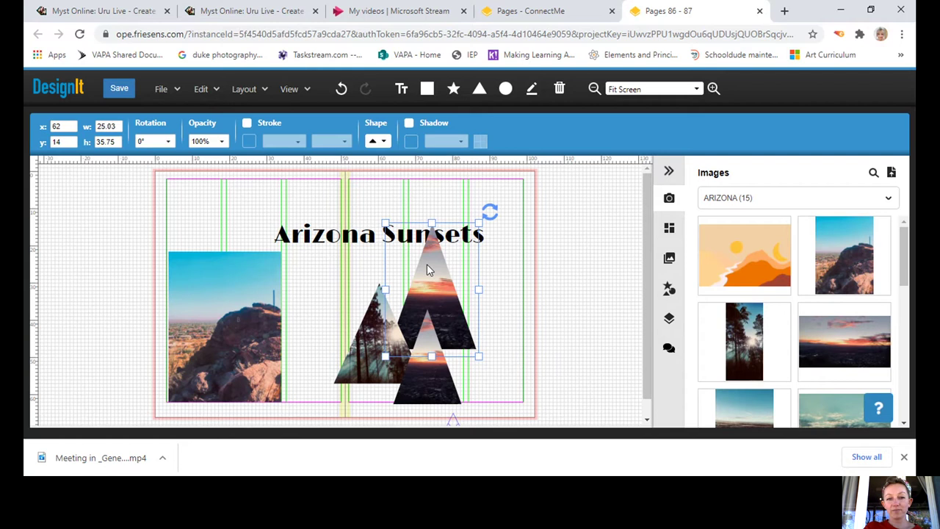
{"action": "double_click", "coordinate": [428, 269]}
{"action": "right_click", "coordinate": [429, 270]}
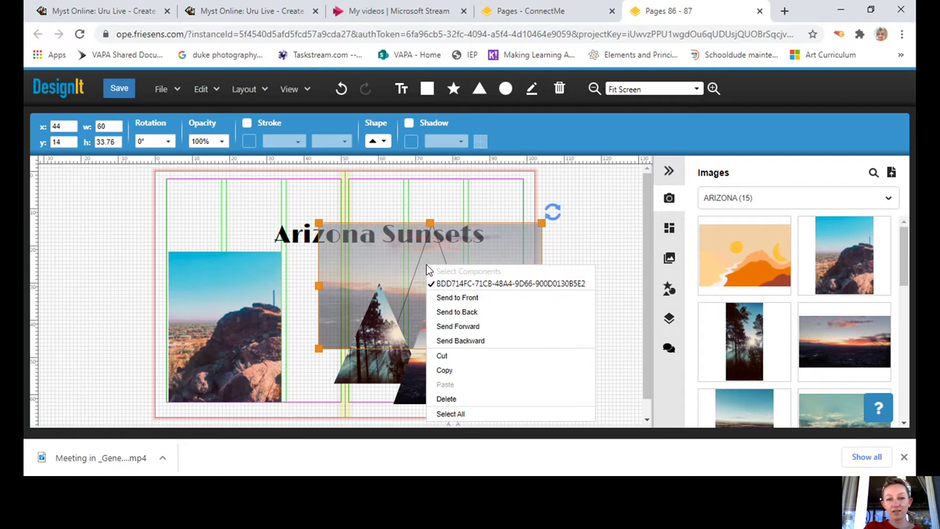
{"action": "left_click", "coordinate": [474, 312]}
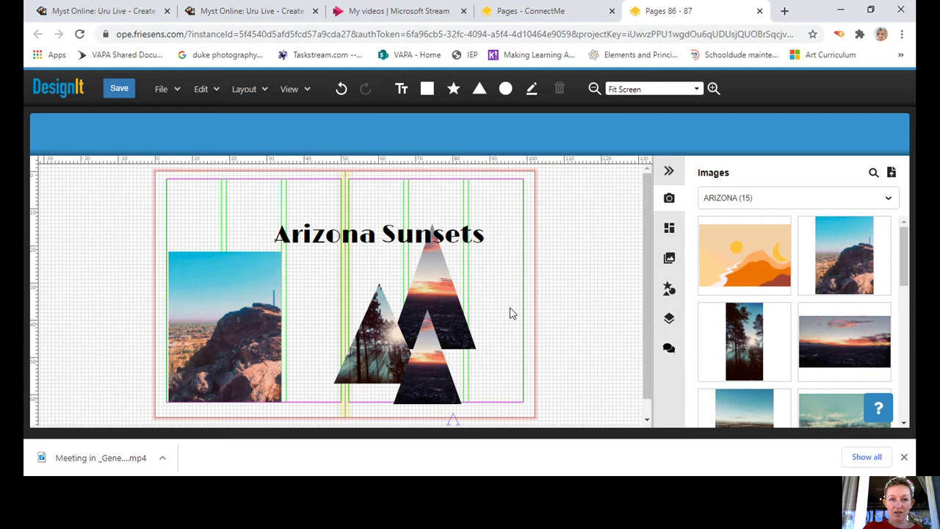
Save the spread, leave the Pages 86-87 editor, and scroll to the top of Pages
{"action": "left_click", "coordinate": [120, 89]}
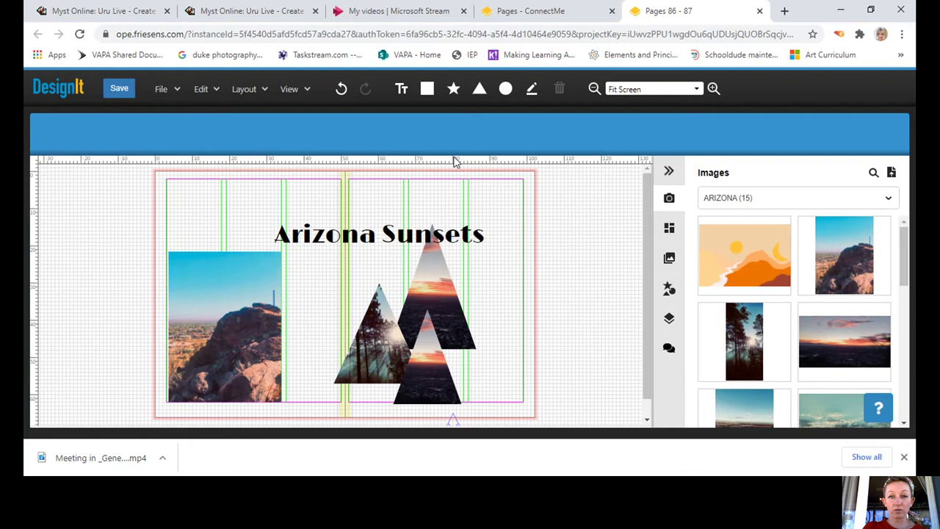
{"action": "left_click", "coordinate": [760, 11]}
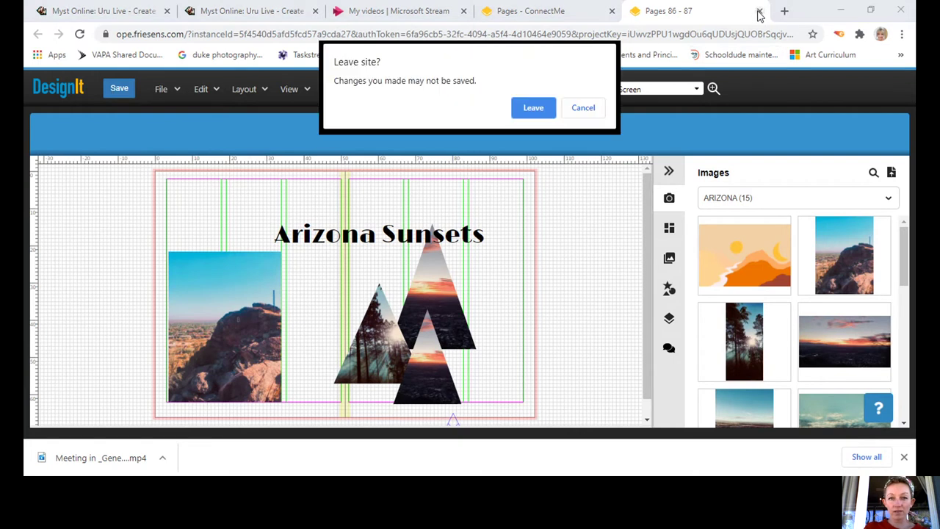
{"action": "left_click", "coordinate": [540, 112]}
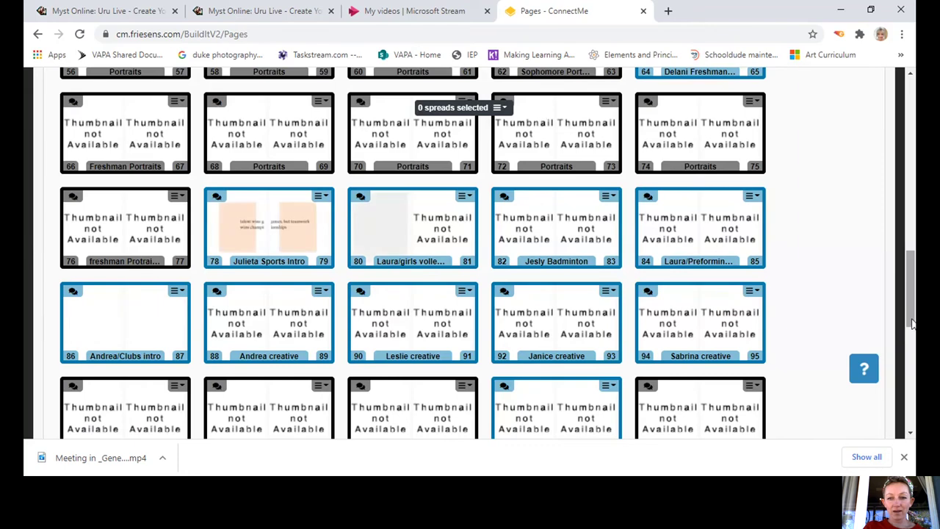
{"action": "scroll", "coordinate": [540, 114], "scroll_direction": "up", "scroll_amount": 6}
{"action": "scroll", "coordinate": [540, 114], "scroll_direction": "up", "scroll_amount": 4}
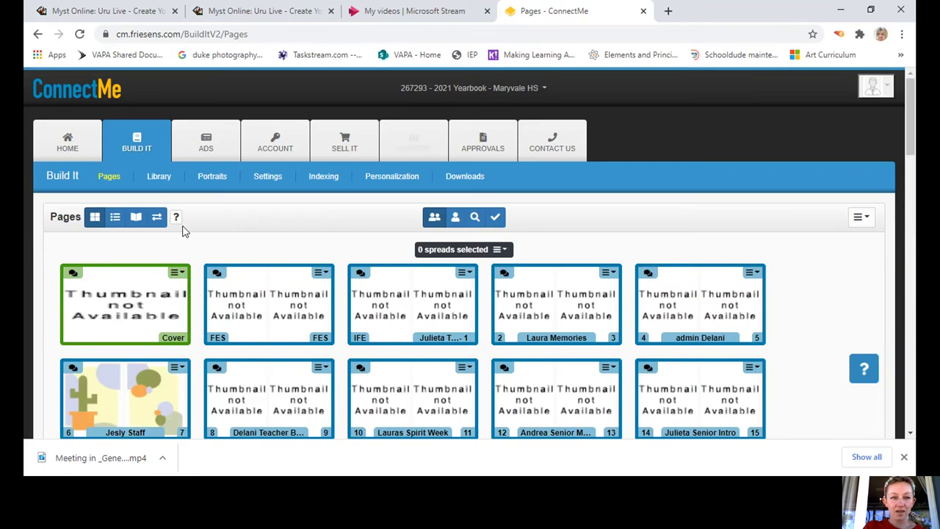
Open the Build It Library listing image categories such as ARIZONA and Art club
{"action": "left_click", "coordinate": [159, 181]}
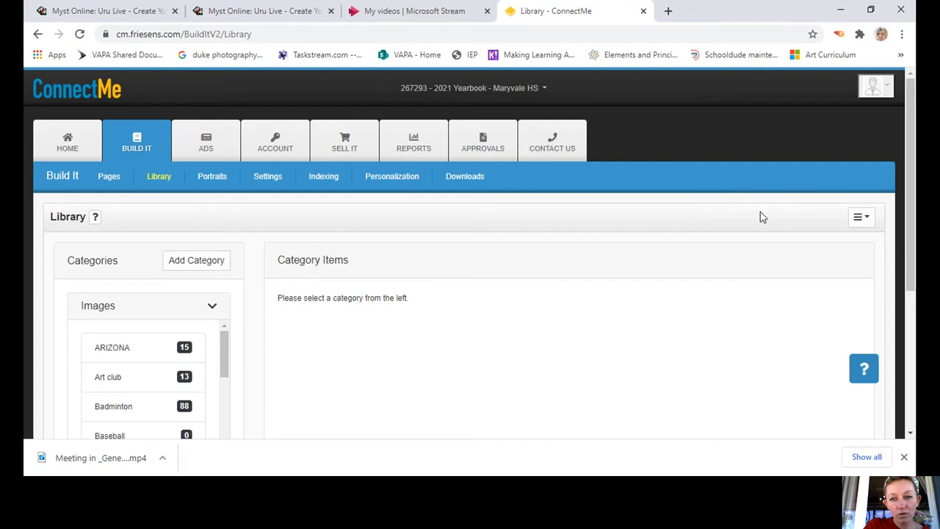
{"action": "left_click_drag", "start_coordinate": [913, 152], "coordinate": [909, 256]}
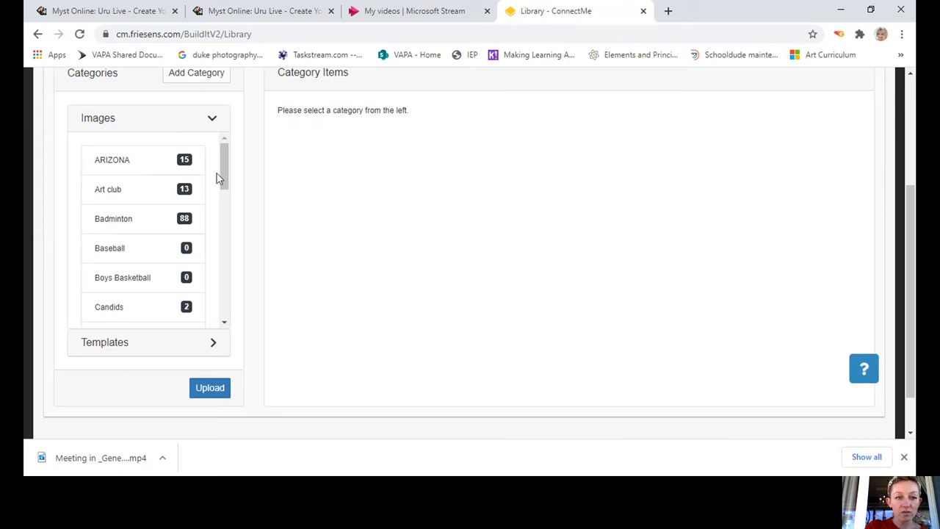
{"action": "left_click_drag", "start_coordinate": [221, 158], "coordinate": [217, 237]}
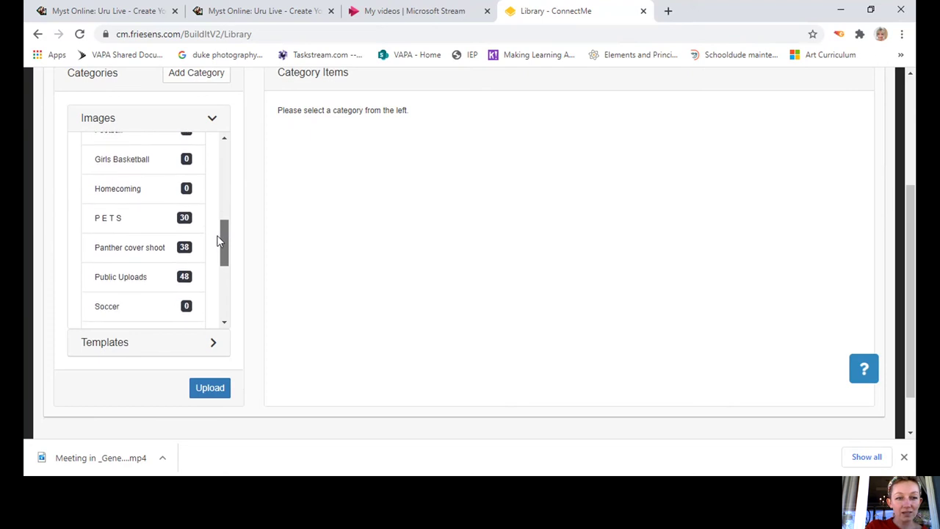
{"action": "mouse_move", "coordinate": [218, 241]}
{"action": "left_mouse_down"}
{"action": "mouse_move", "coordinate": [217, 292]}
{"action": "mouse_move", "coordinate": [223, 245]}
{"action": "left_mouse_up"}
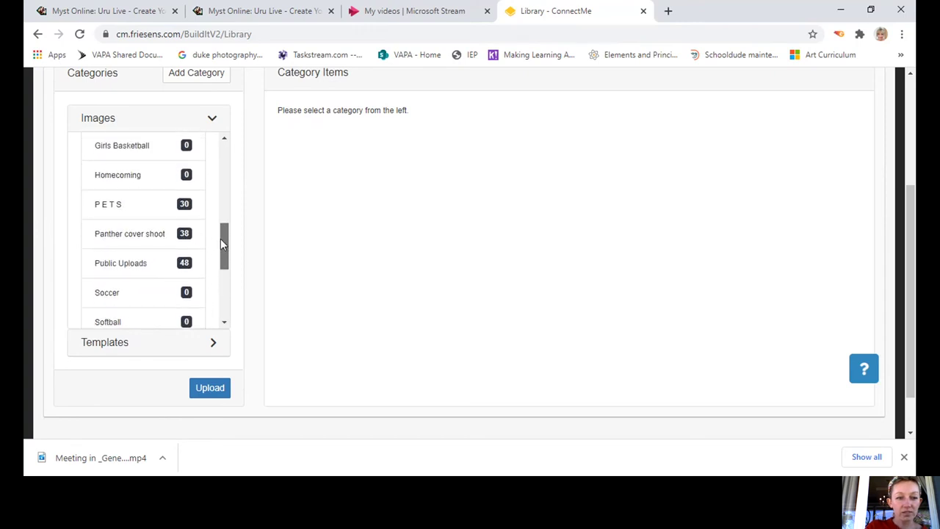
Show the Public Uploads category and scroll through its photos, like Daisy and Flagstaff
{"action": "left_click", "coordinate": [118, 266]}
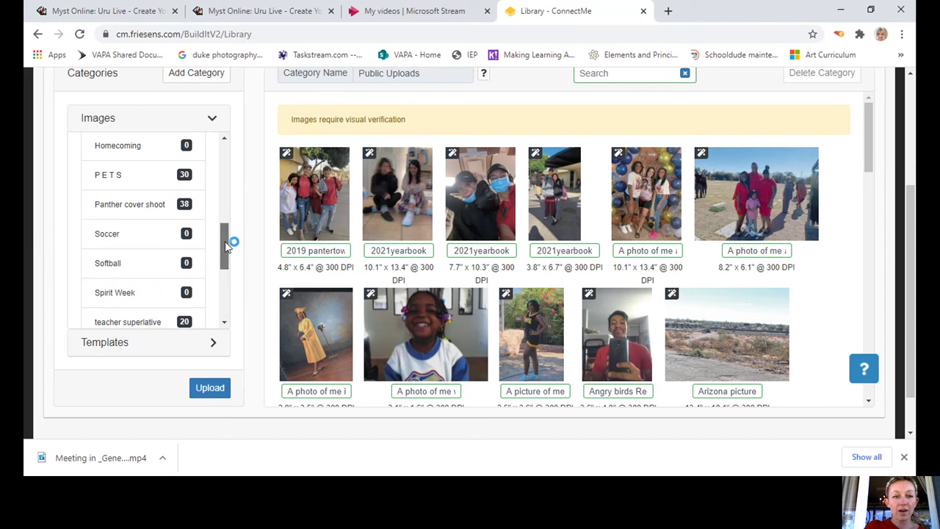
{"action": "left_click_drag", "start_coordinate": [226, 243], "coordinate": [233, 218]}
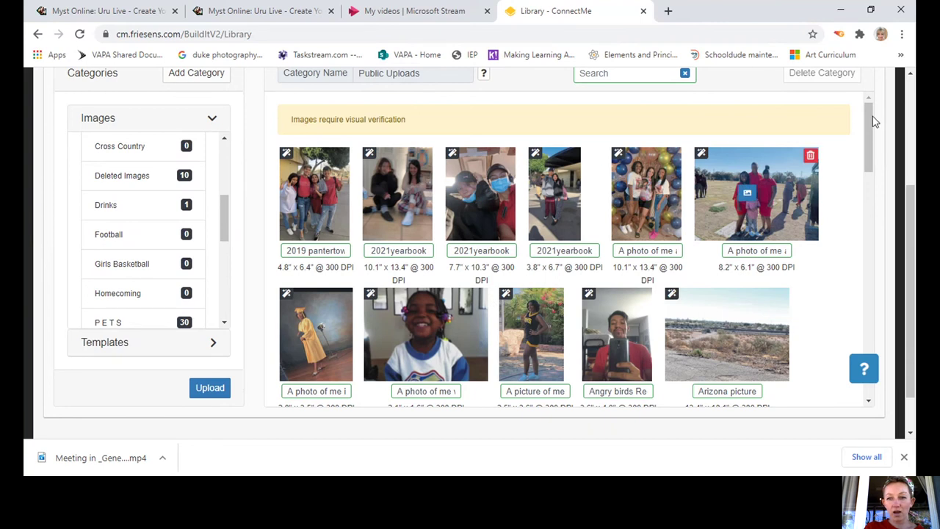
{"action": "left_click_drag", "start_coordinate": [871, 121], "coordinate": [871, 160]}
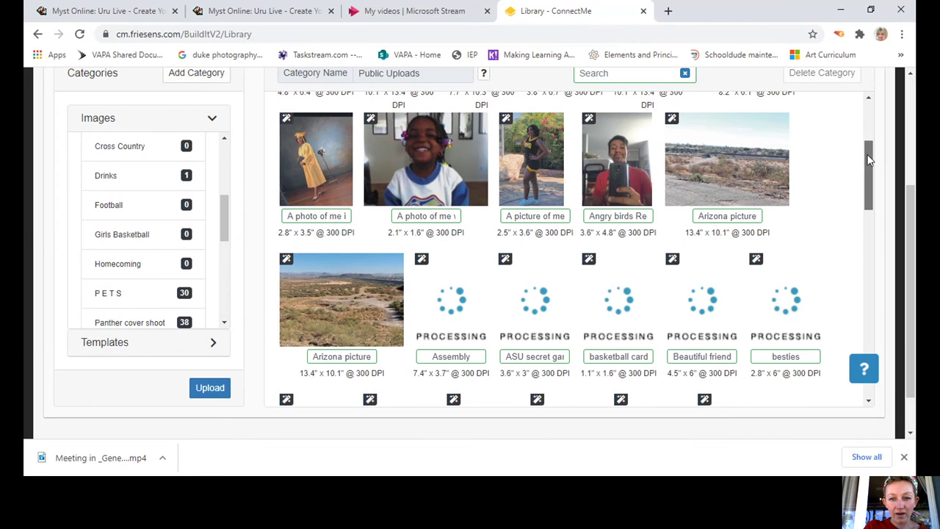
{"action": "left_click_drag", "start_coordinate": [869, 167], "coordinate": [894, 145]}
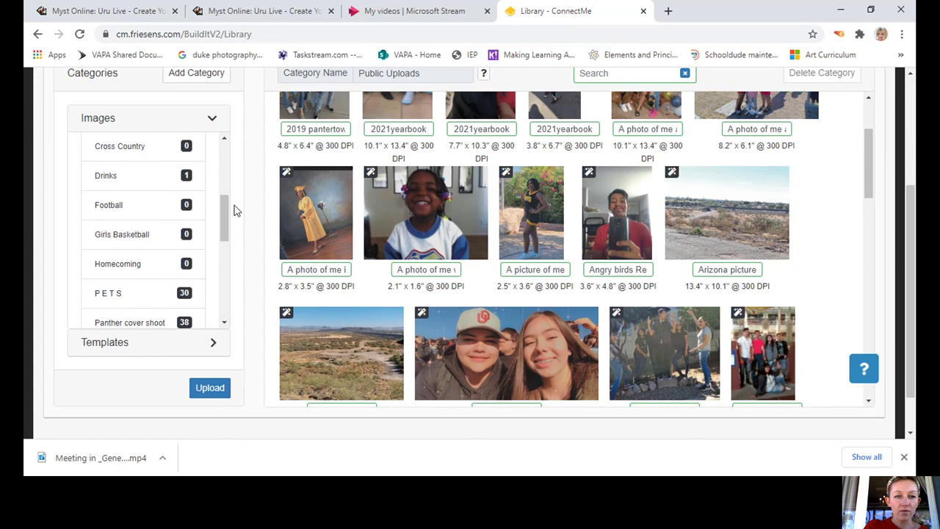
Start an image upload targeting the ARIZONA category, then close it without adding files
{"action": "left_click", "coordinate": [211, 387]}
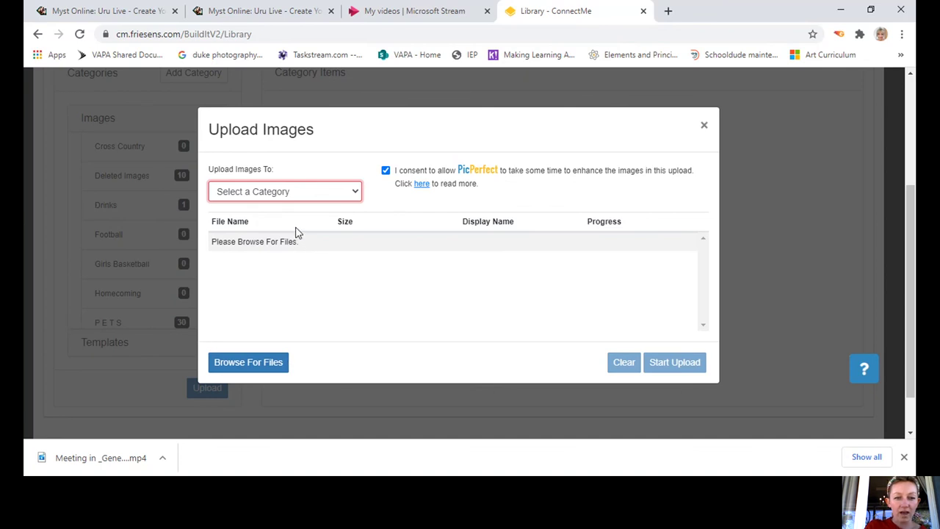
{"action": "key", "text": "Down"}
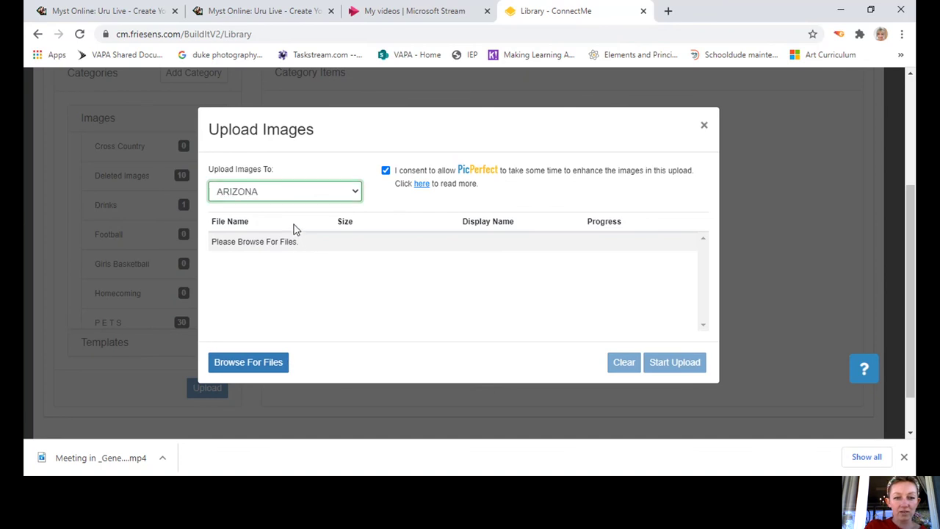
{"action": "left_click", "coordinate": [704, 128]}
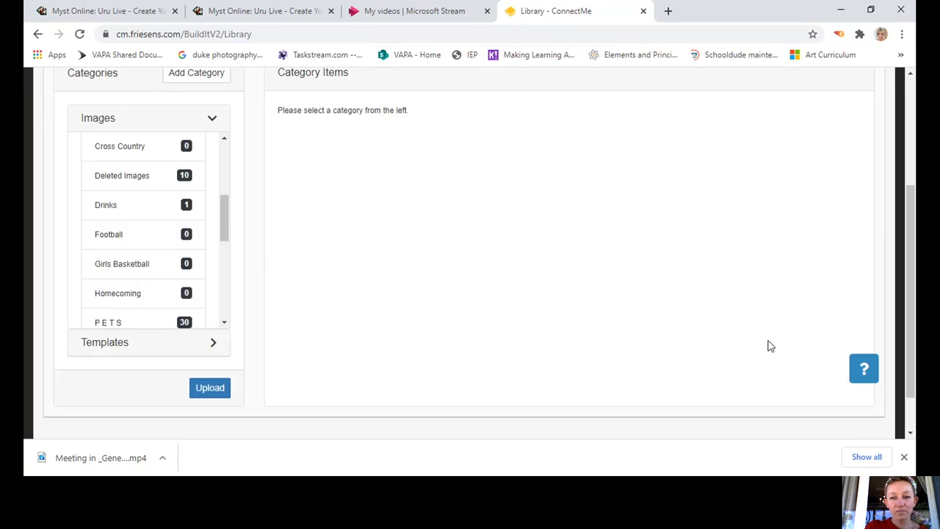